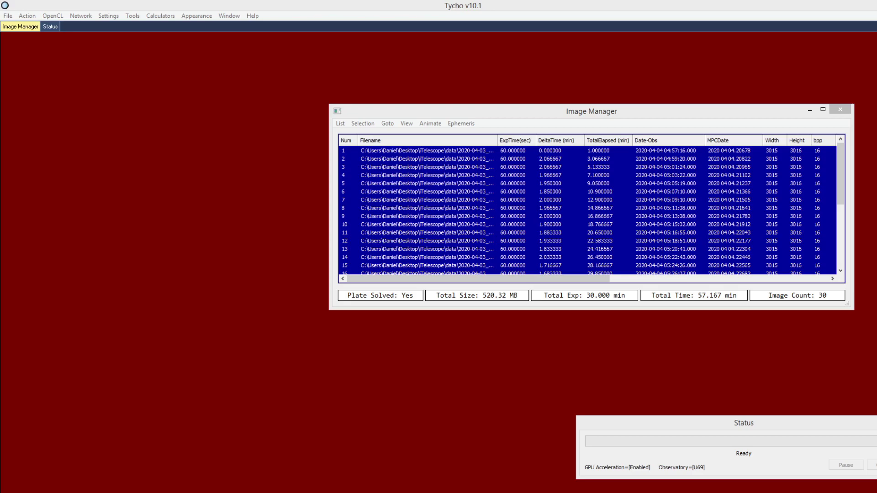
- Open the JPL Horizons interface from the image set's Ephemeris menu
click(842, 297)
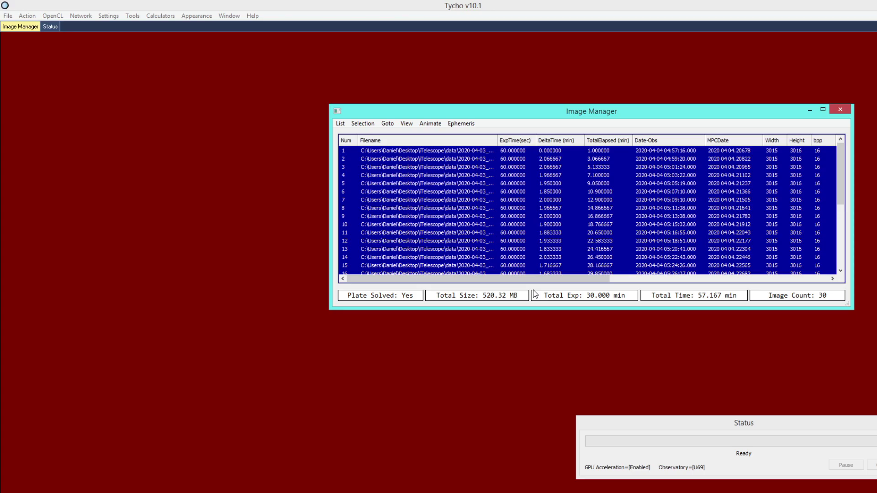
click(461, 123)
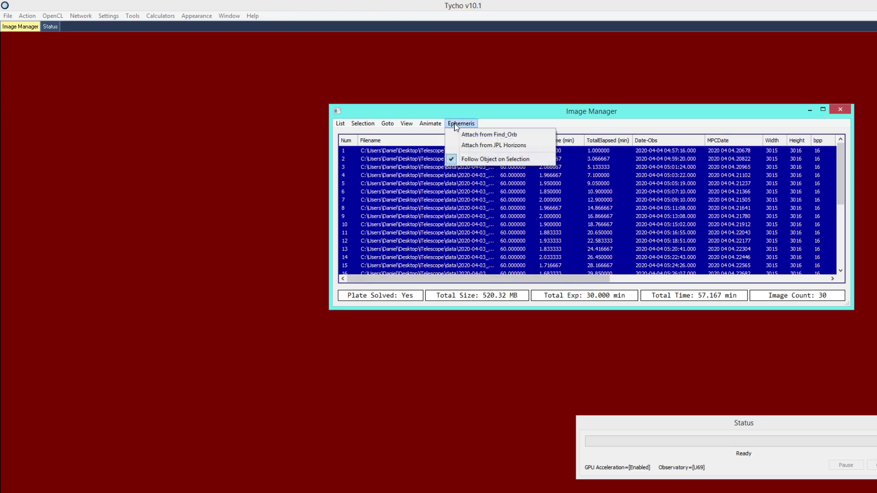
click(519, 151)
drag(514, 158, 515, 169)
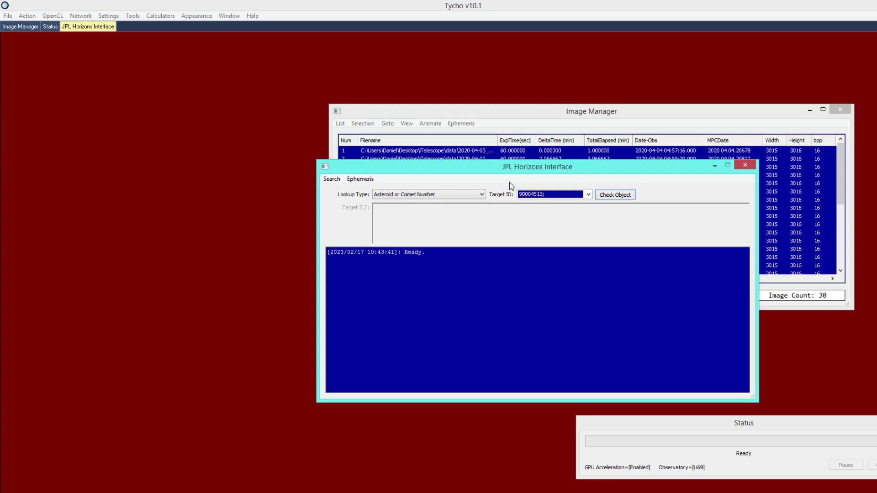
- Look up comets by name 'at' and select record 90004513, C/2019 Y4 (ATLAS)
click(459, 193)
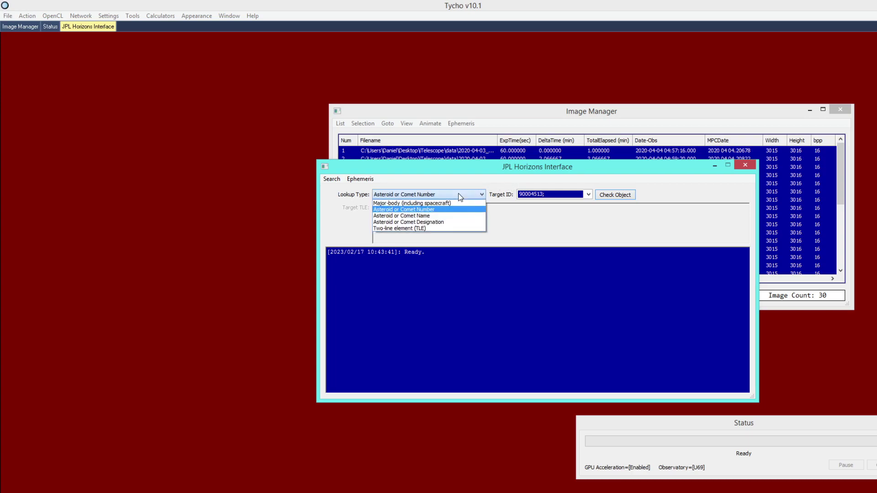
click(459, 216)
double_click(553, 195)
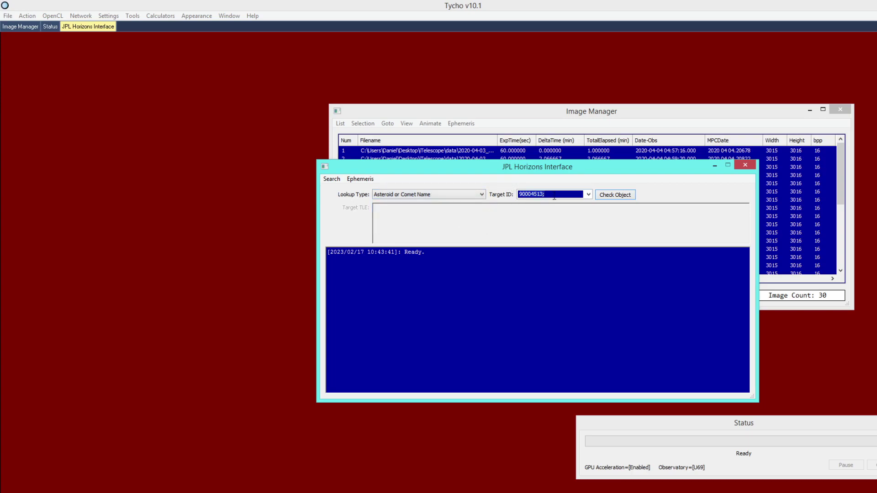
text(atlas)
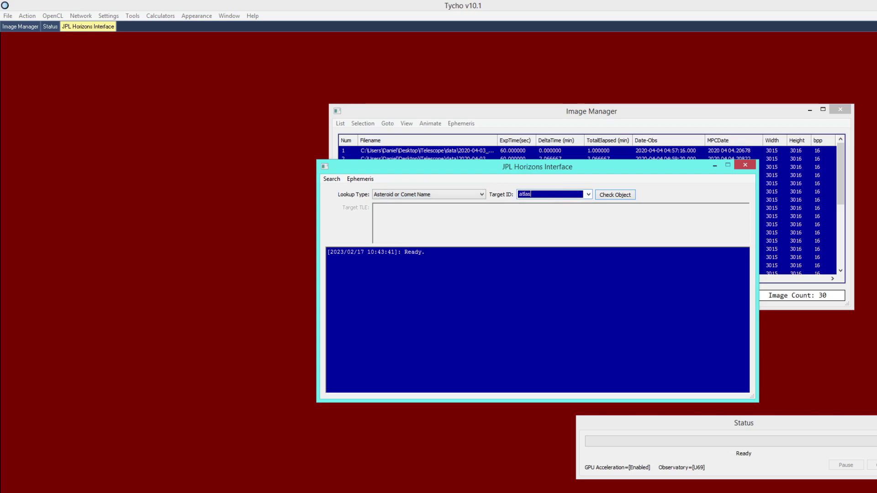
click(621, 195)
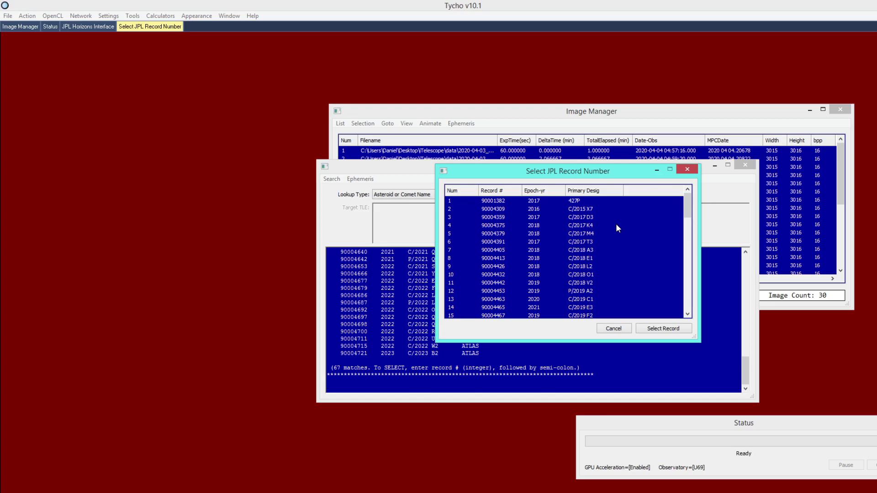
drag(685, 203, 677, 246)
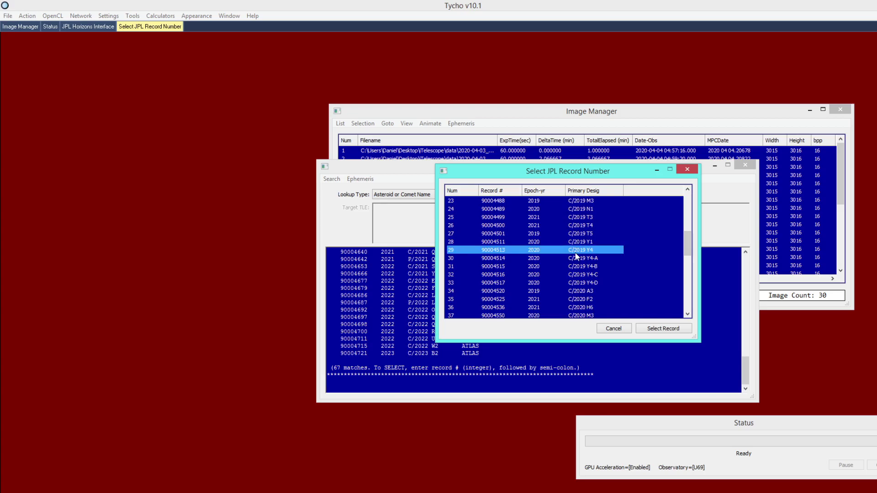
click(598, 250)
click(652, 328)
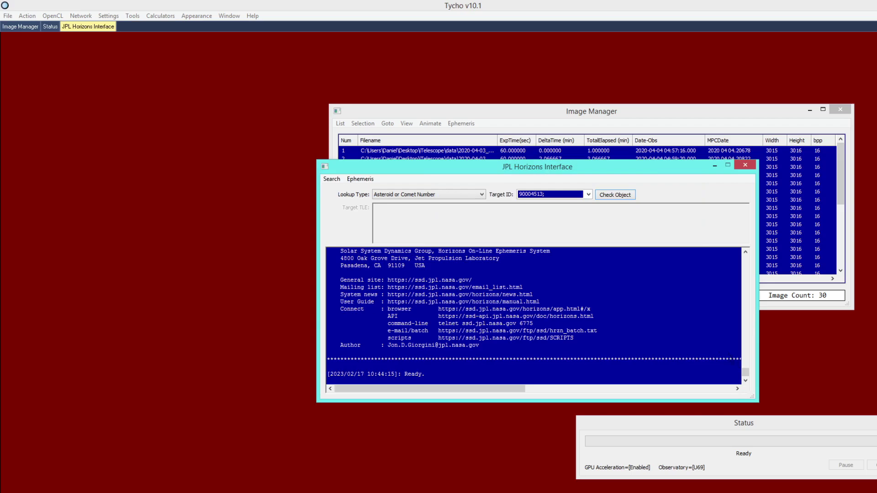
- Attach the Horizons ephemeris to the dataset and scroll to check the EPH_RA, EPH_DE, EPH_MAG columns
mouse_move(745, 372)
mouse_down()
mouse_move(745, 281)
mouse_move(745, 372)
mouse_up()
click(360, 179)
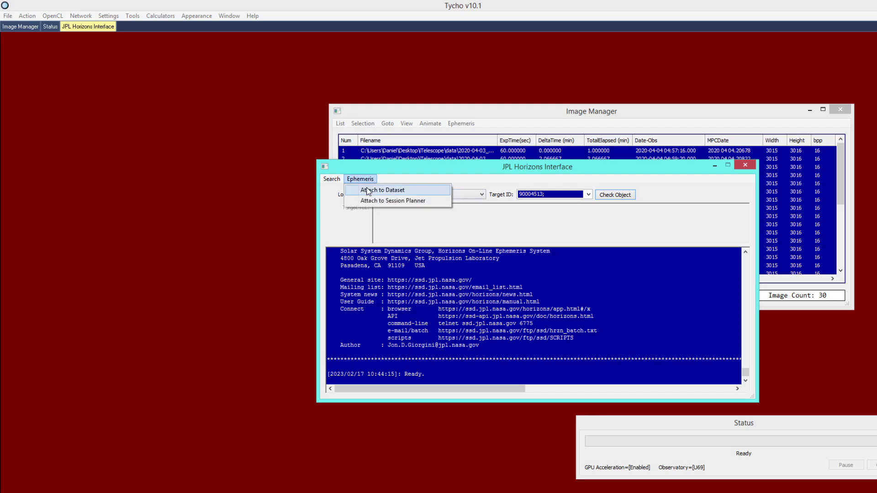
click(368, 191)
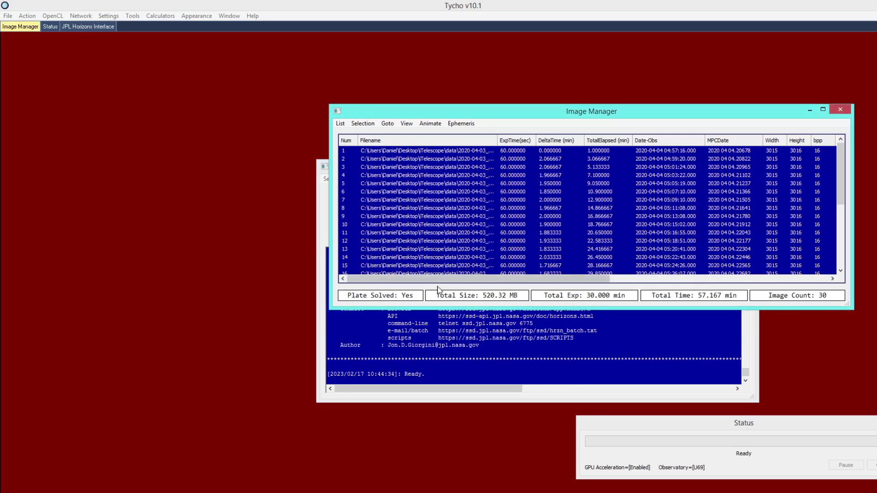
drag(460, 279, 682, 281)
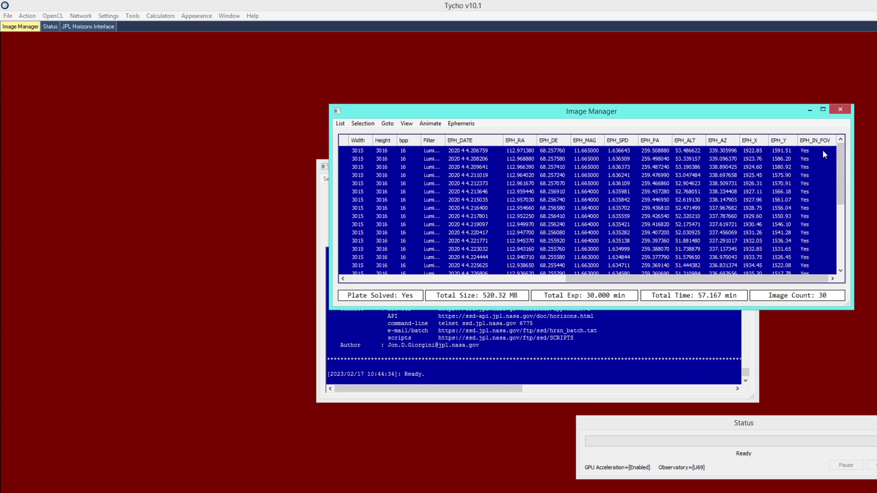
mouse_move(840, 159)
mouse_down()
mouse_move(840, 234)
mouse_move(839, 144)
mouse_move(839, 155)
mouse_up()
drag(839, 175, 846, 247)
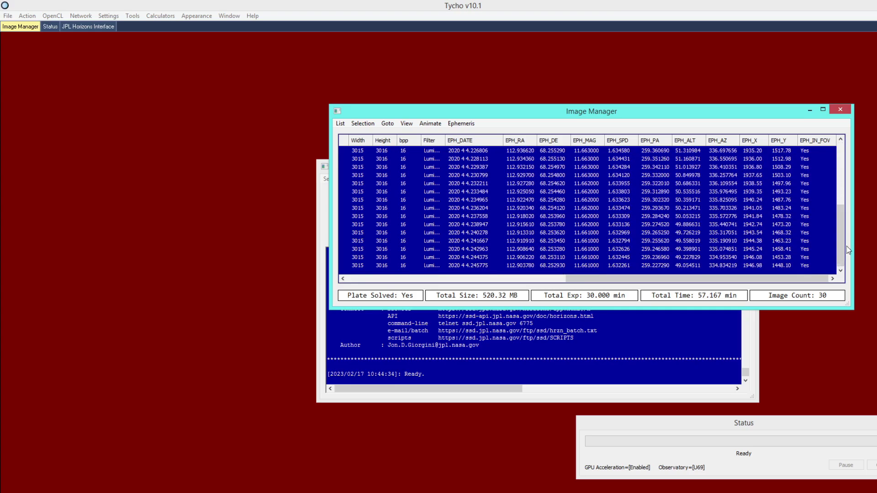
- View the images, toggle the Object Info overlay off and back on, and zoom out
click(25, 16)
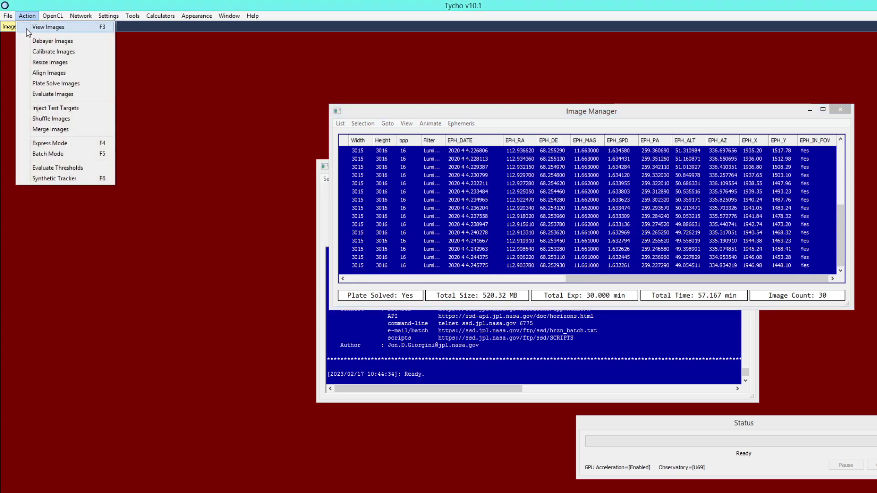
click(35, 29)
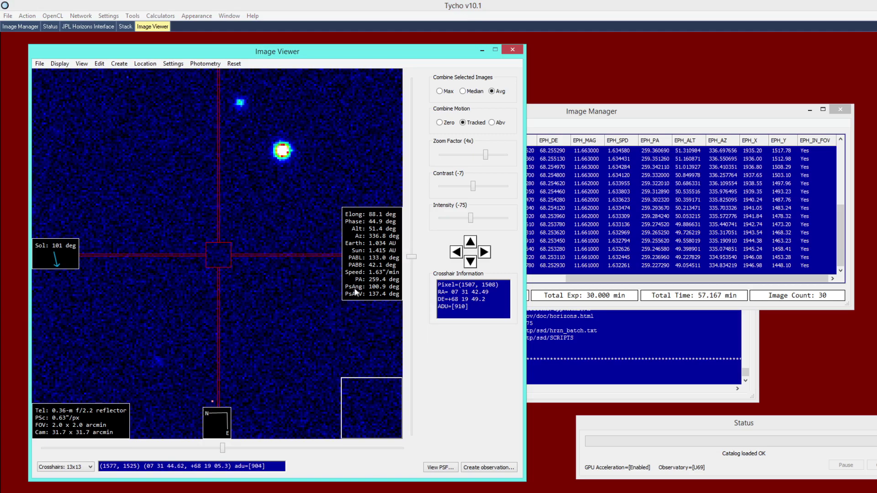
click(174, 64)
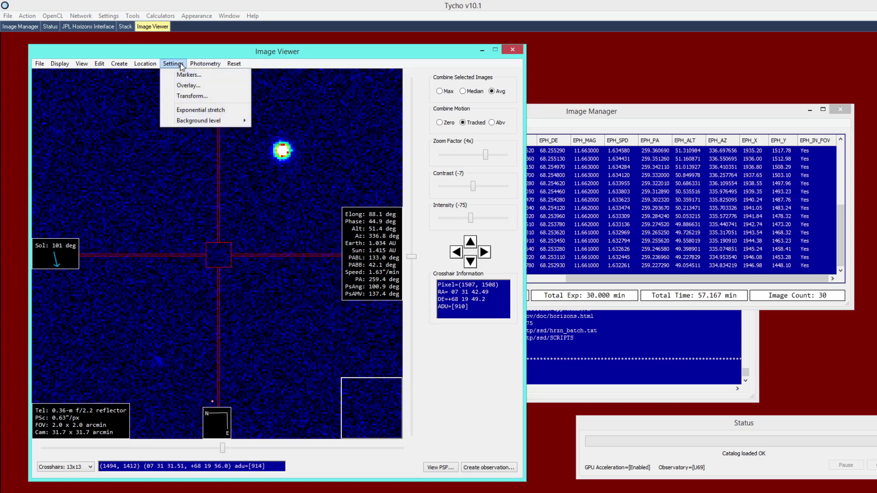
click(185, 84)
drag(503, 207, 498, 207)
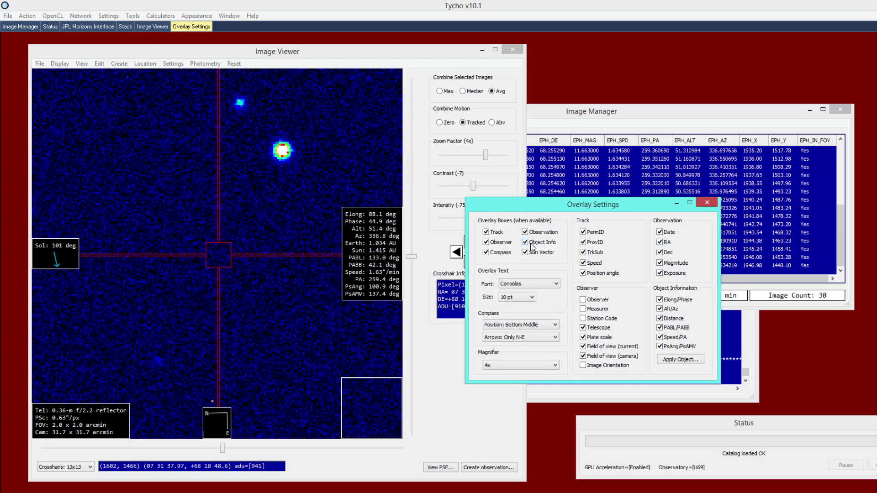
click(543, 243)
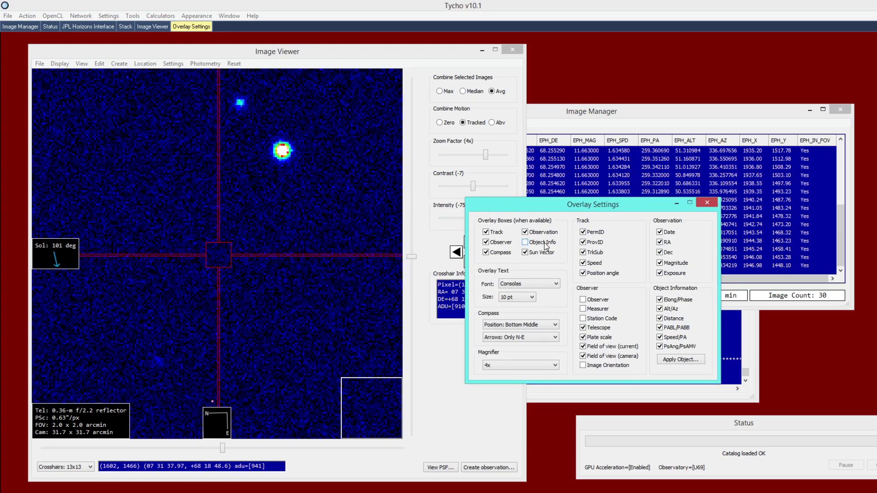
click(544, 244)
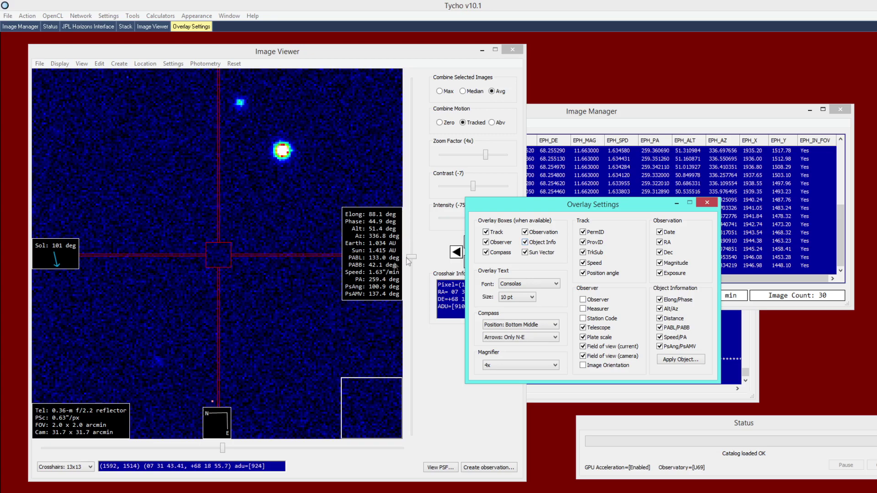
click(305, 176)
scroll(303, 178, down, 4)
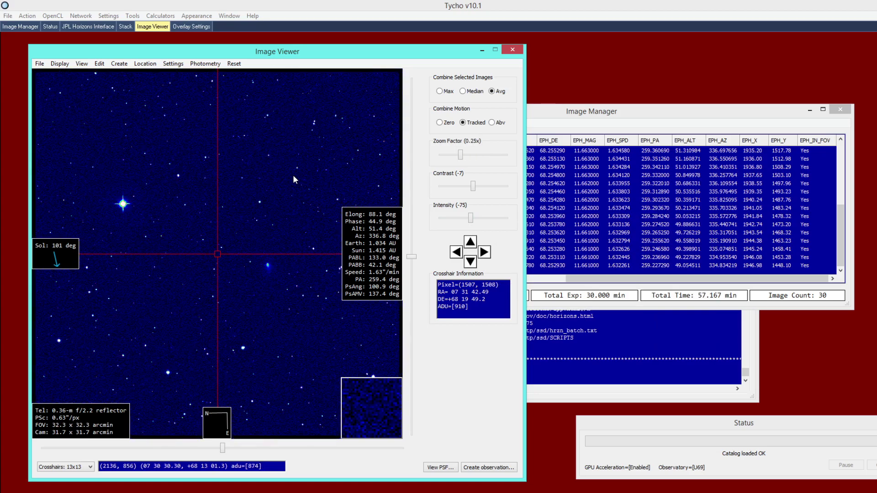
- Step through frames in the image list, from 2020 4 4.230799 to 4.242963 and back
click(570, 175)
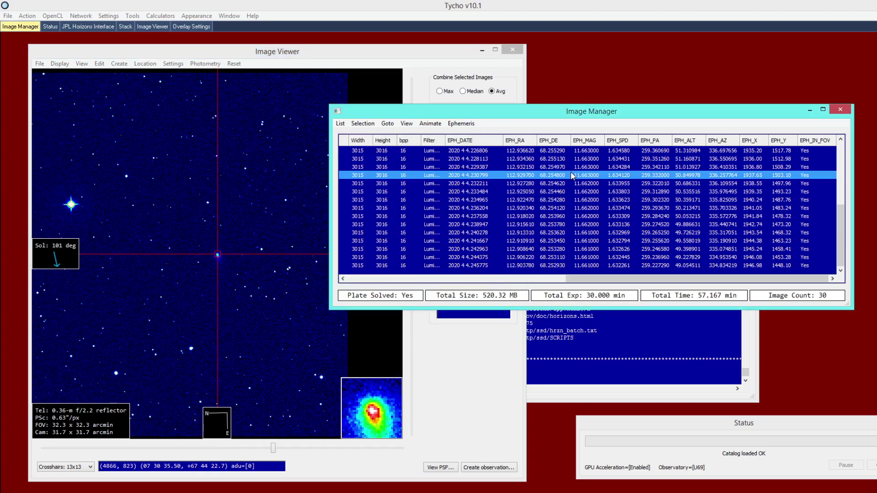
click(552, 217)
click(537, 249)
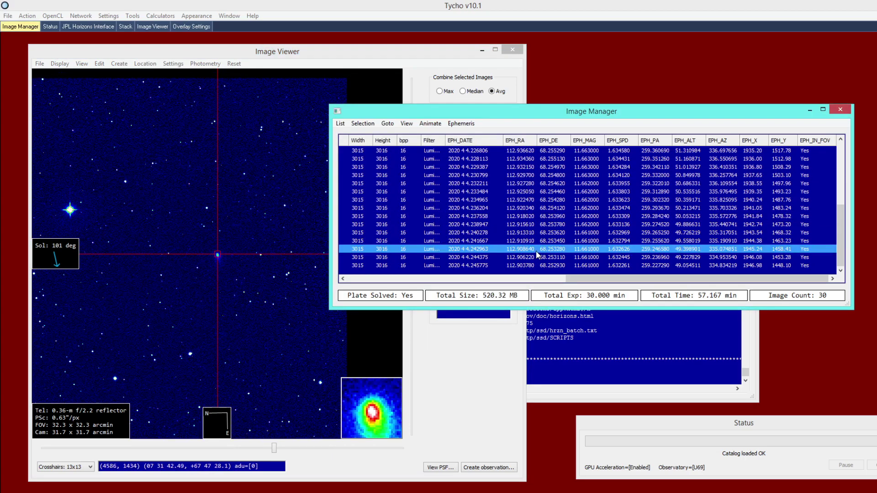
click(534, 191)
click(523, 175)
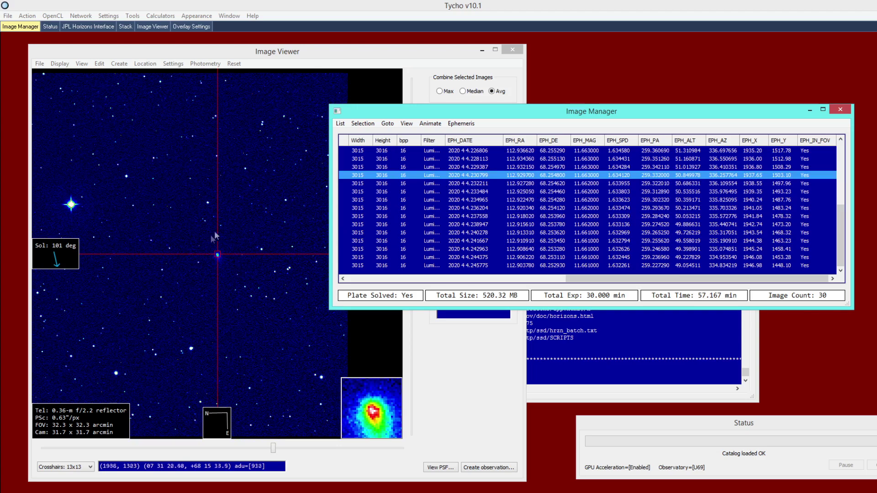
- Start animating through the frames and zoom the viewer out and in
click(462, 124)
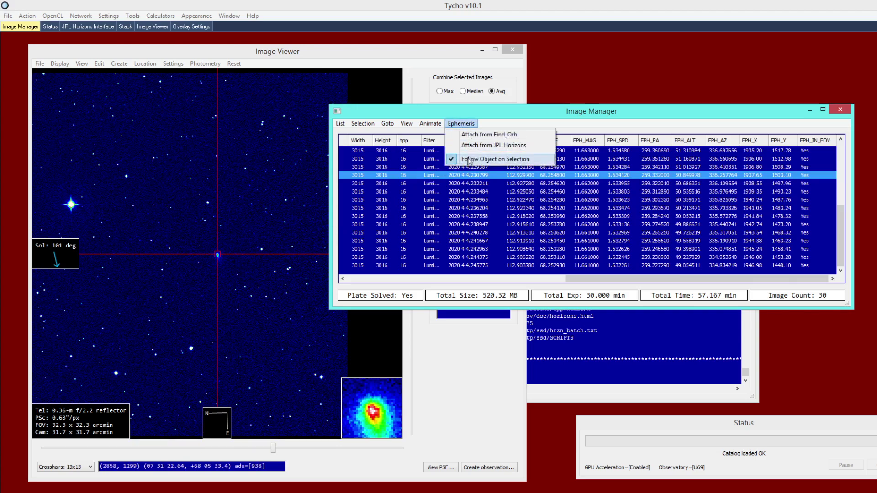
click(498, 160)
click(430, 124)
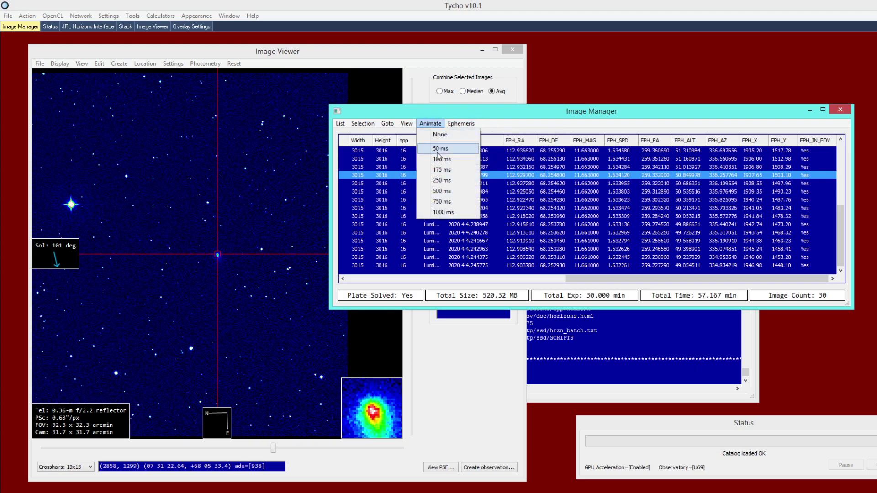
click(438, 135)
click(253, 190)
scroll(254, 192, down, 1)
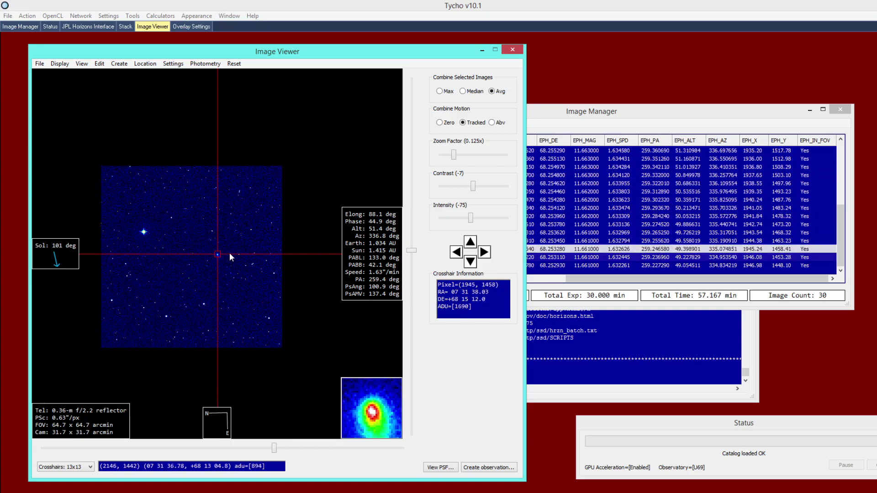
scroll(230, 248, up, 2)
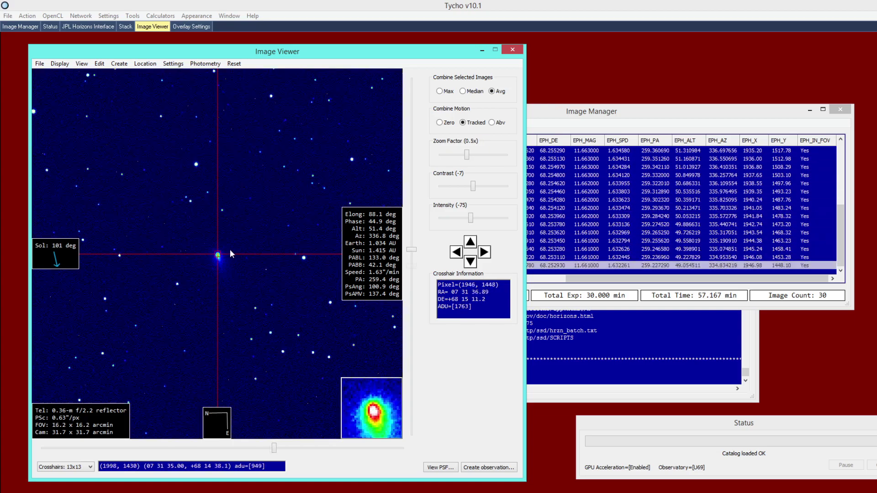
- Enable Follow Object on Selection and pick frames to confirm the view recentres on the comet
click(526, 132)
click(460, 123)
key(Escape)
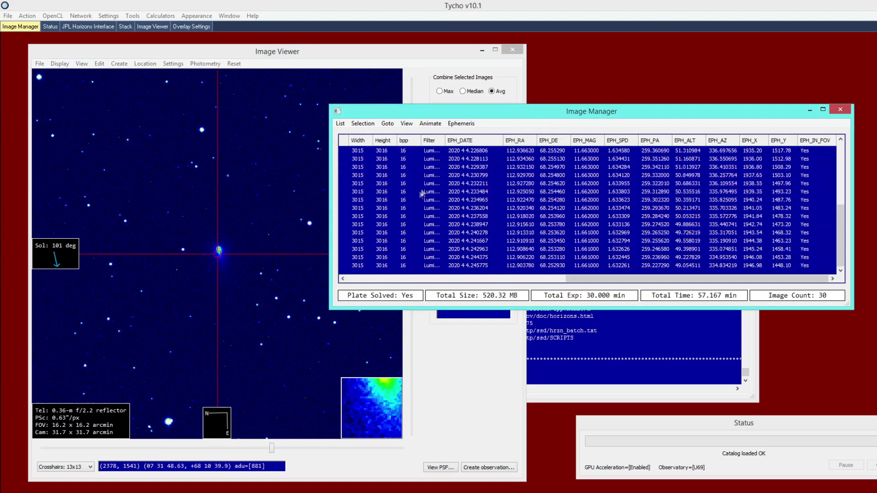
click(461, 124)
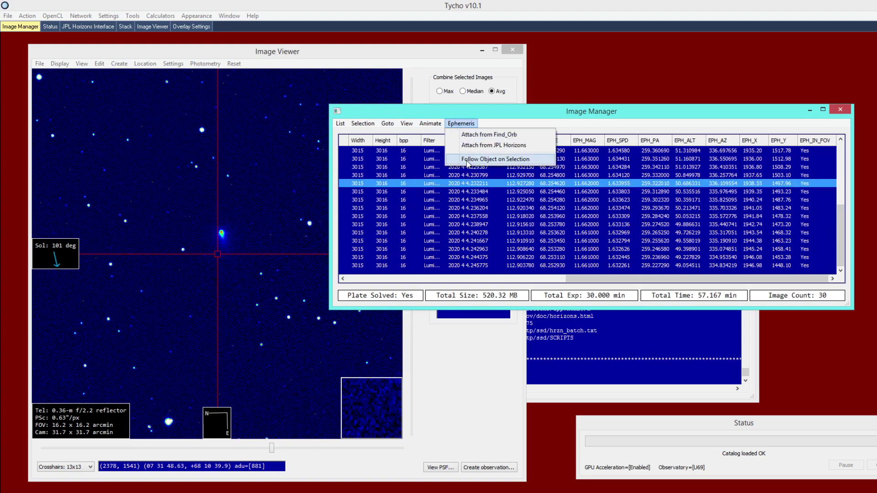
click(466, 159)
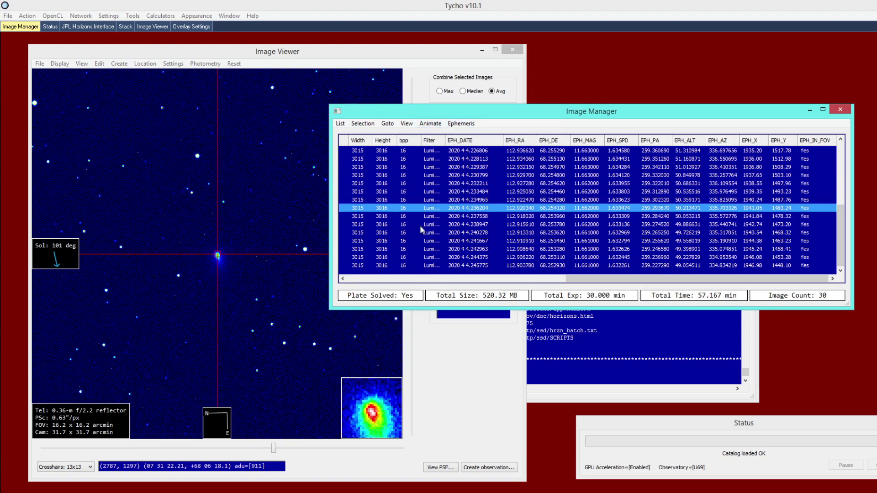
click(425, 209)
click(430, 194)
click(229, 209)
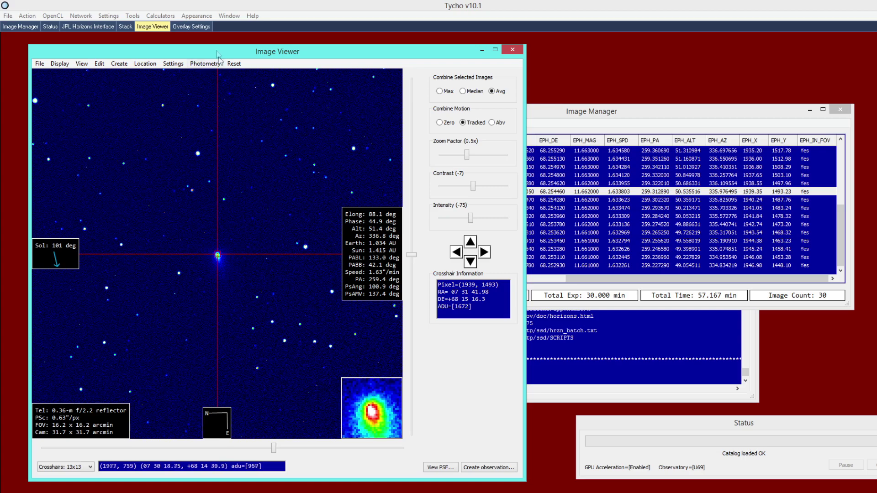
- Open the Comet Af(rho) calculator and place it beside the comet image
click(163, 17)
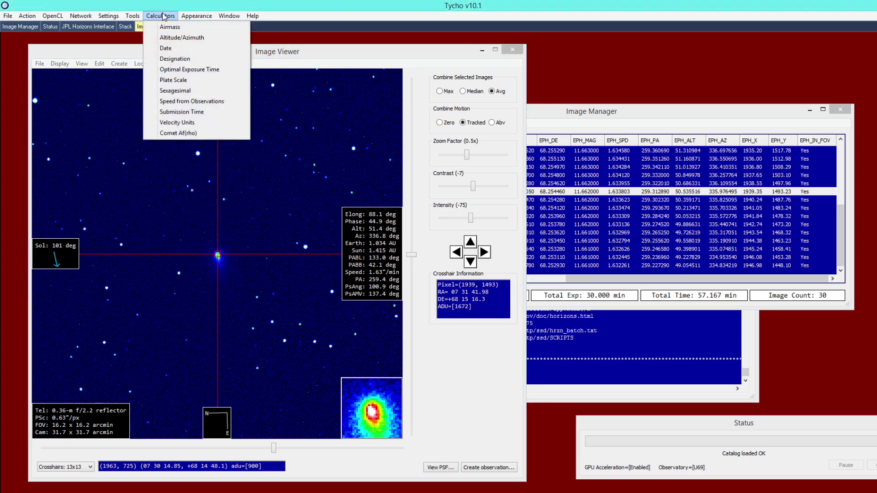
click(176, 133)
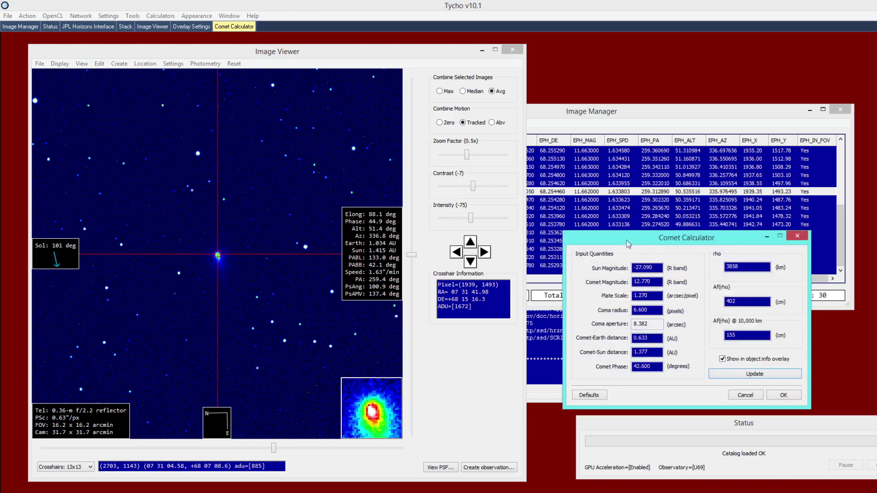
drag(616, 243, 531, 183)
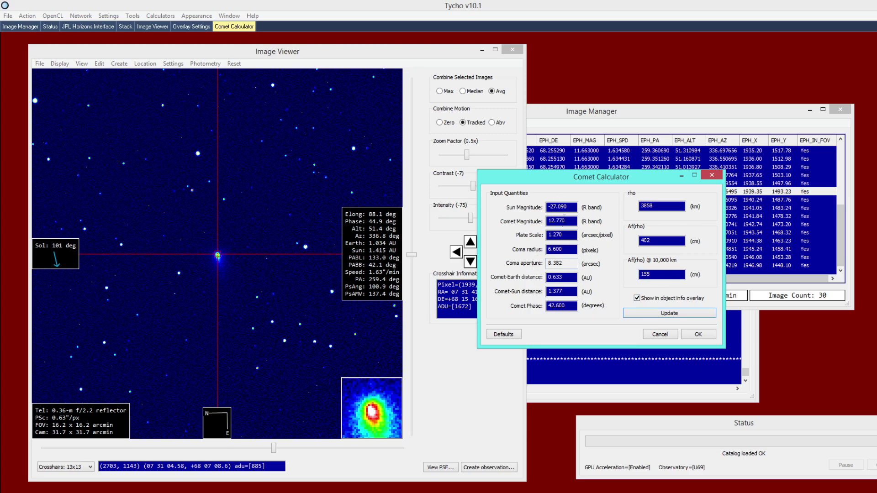
- Enter Sun Magnitude -27.090 and check the Comet Magnitude of 12.770
drag(567, 207, 520, 210)
text(-27.090)
drag(563, 220, 527, 230)
click(567, 224)
click(114, 16)
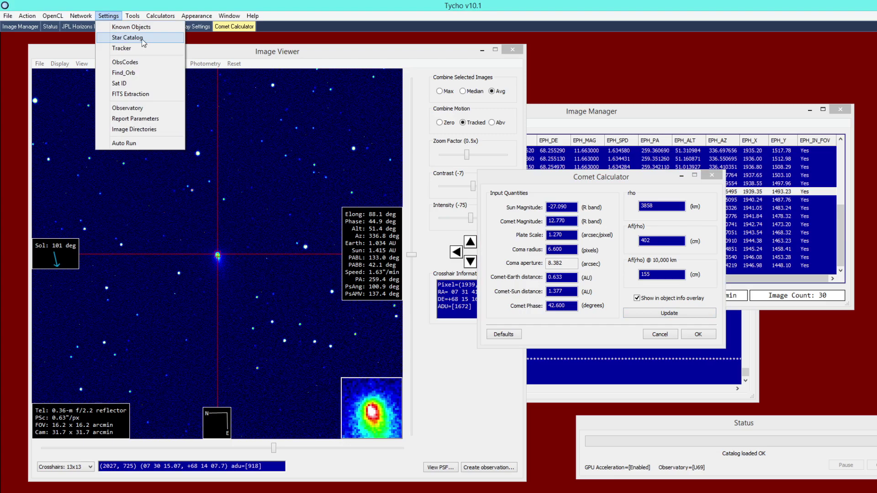
click(513, 185)
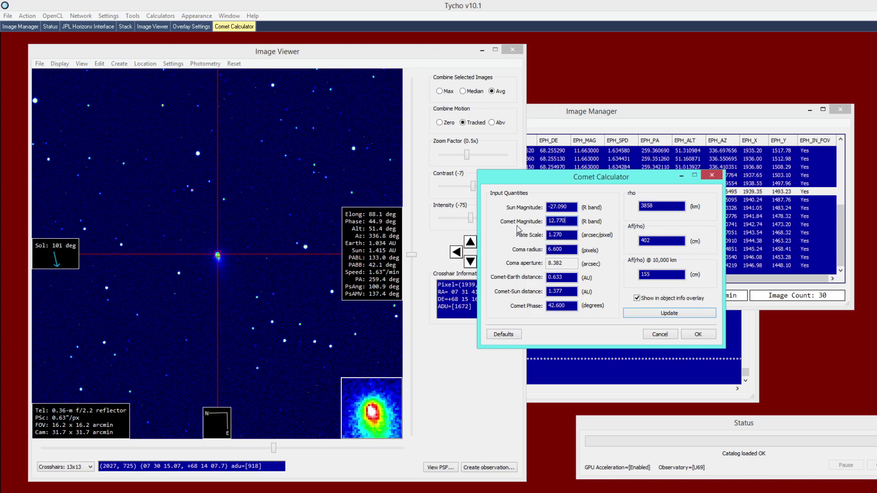
- Zoom to 4x and set the target aperture to radius 8.7 and dead zone 12.4
click(285, 241)
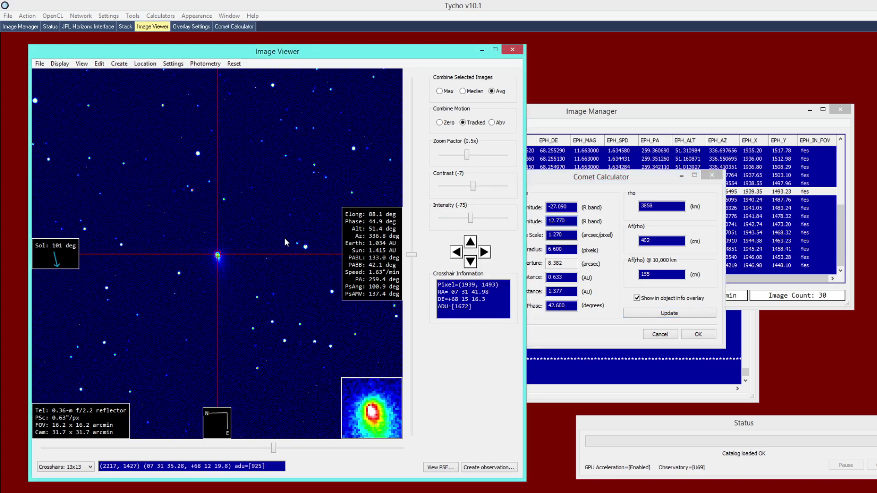
scroll(242, 273, up, 3)
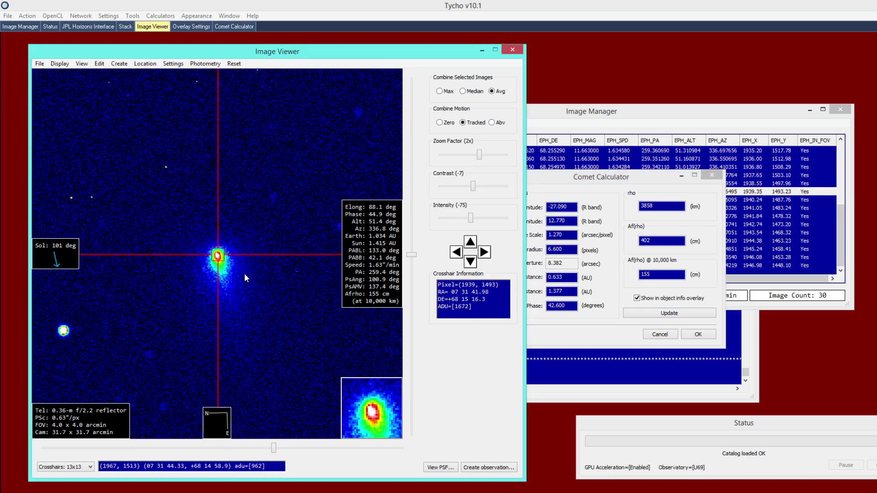
click(204, 64)
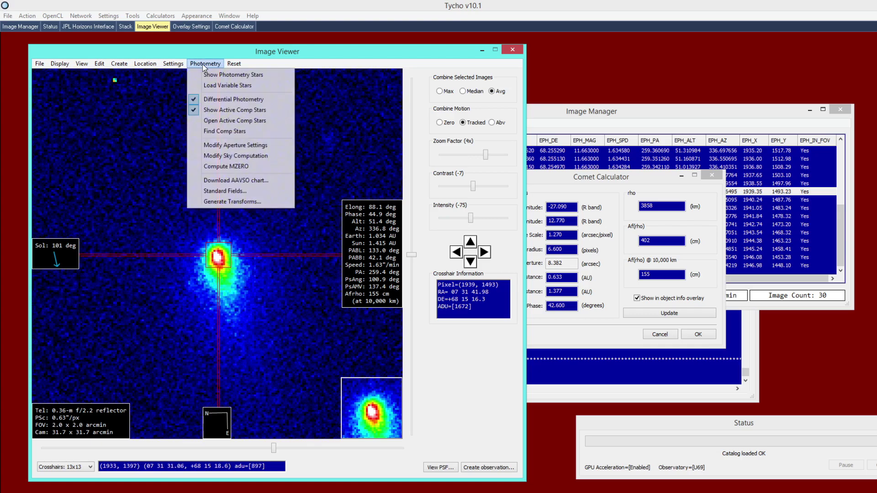
click(222, 146)
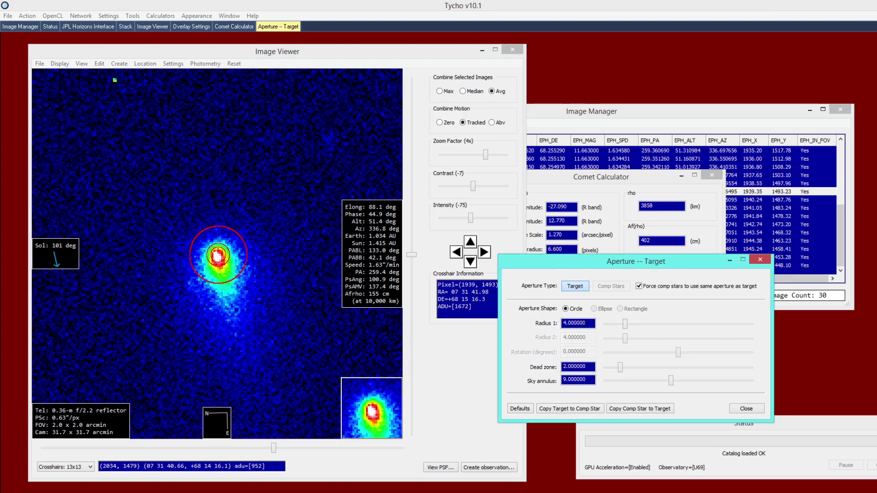
click(259, 256)
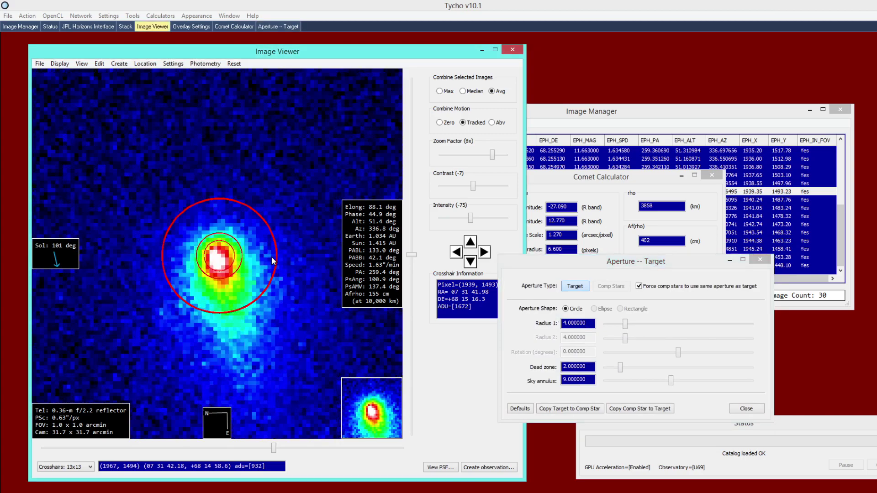
scroll(272, 256, up, 1)
scroll(270, 257, down, 1)
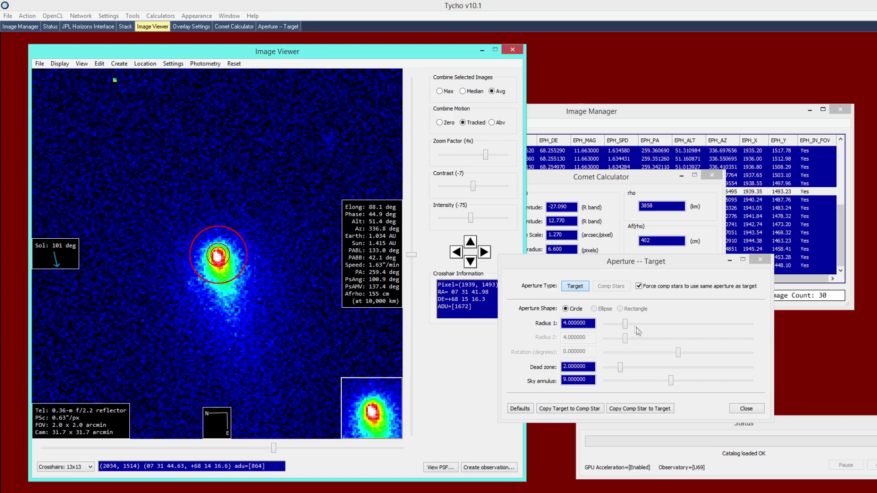
drag(625, 323, 650, 328)
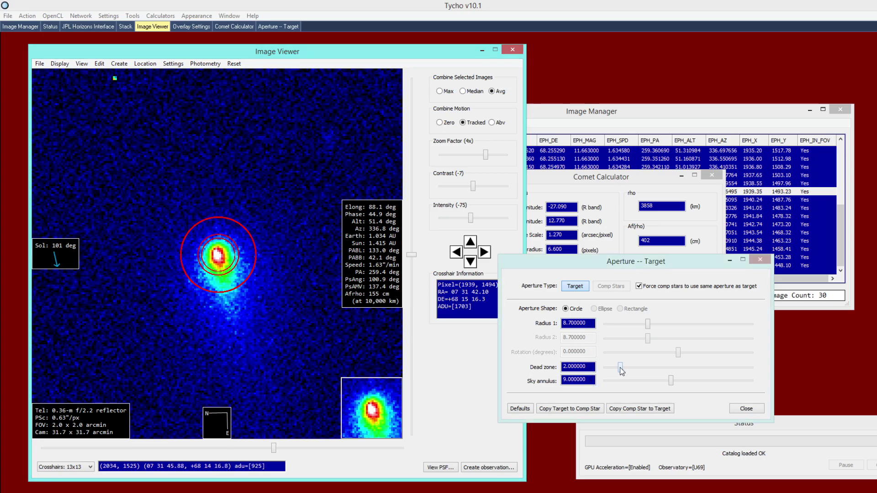
drag(619, 367, 780, 377)
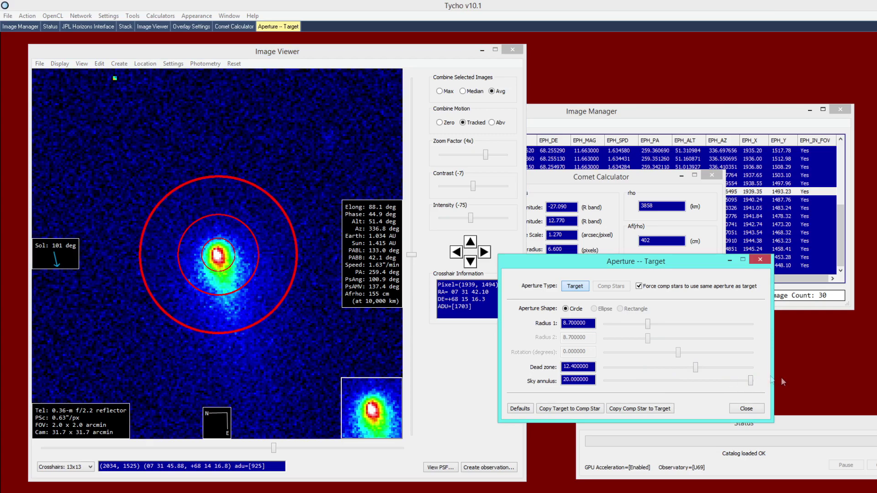
click(746, 409)
- Create an observation of the comet and enter magnitude 13.74, plate scale 0.63, coma radius 8.7
right_click(272, 280)
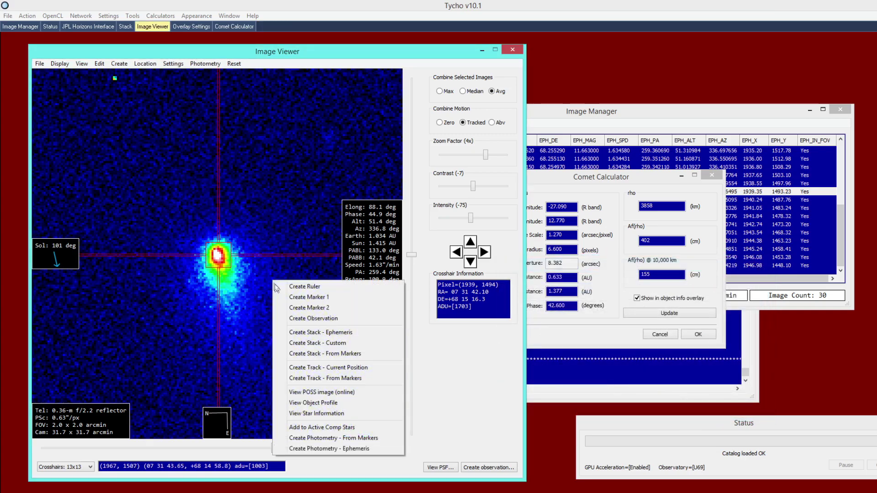
click(317, 320)
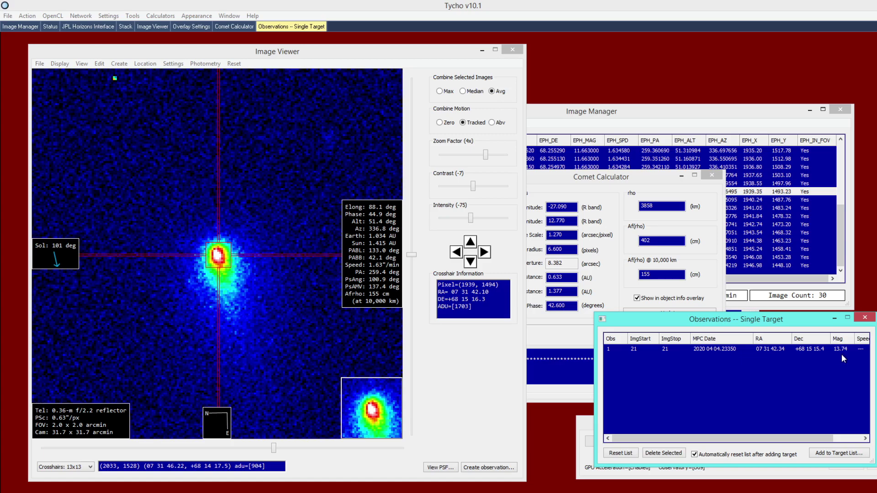
click(553, 214)
double_click(559, 221)
text(13.)
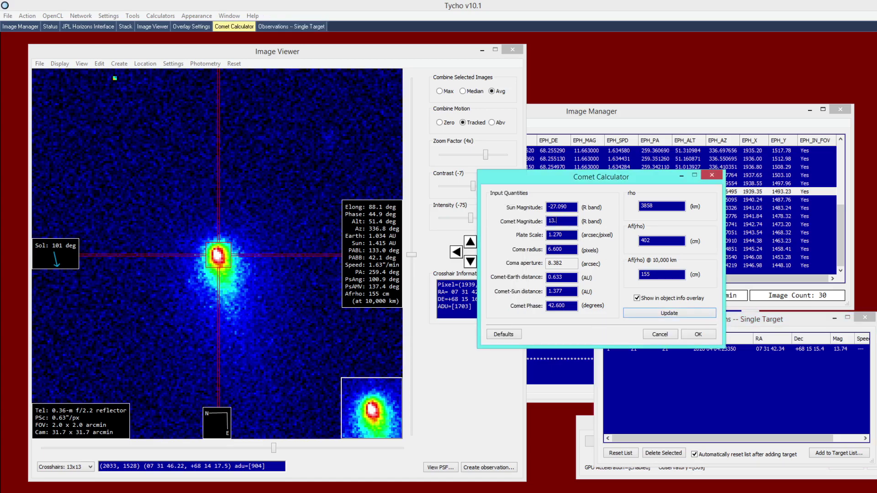
key(Tab)
text(0.63)
key(Tab)
text(8.7)
- Enter Comet-Earth 1.034, Comet-Sun 1.415 and phase 44, then update to get Af(rho) 434 cm
double_click(561, 277)
text(1.034)
double_click(574, 296)
text(1.415)
key(Tab)
text(44)
click(669, 313)
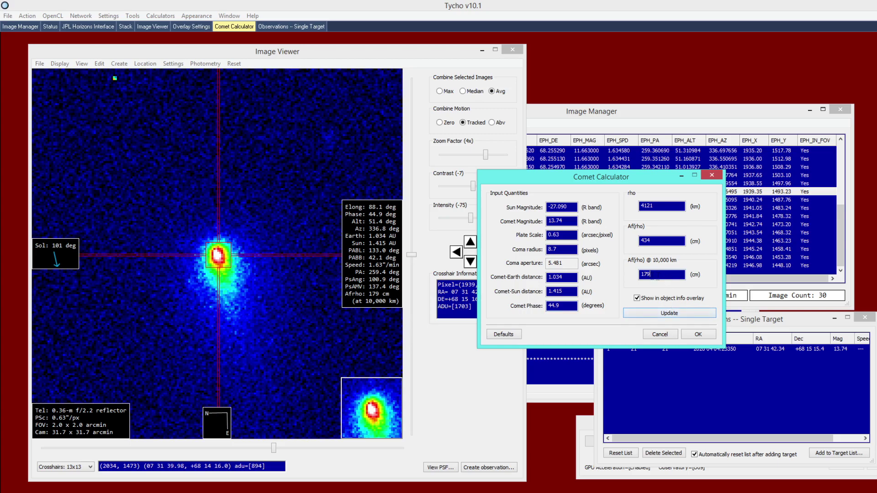
double_click(649, 275)
click(659, 275)
click(146, 476)
- Set the overlay's Compass Arrows to Show All and close Overlay Settings
click(175, 63)
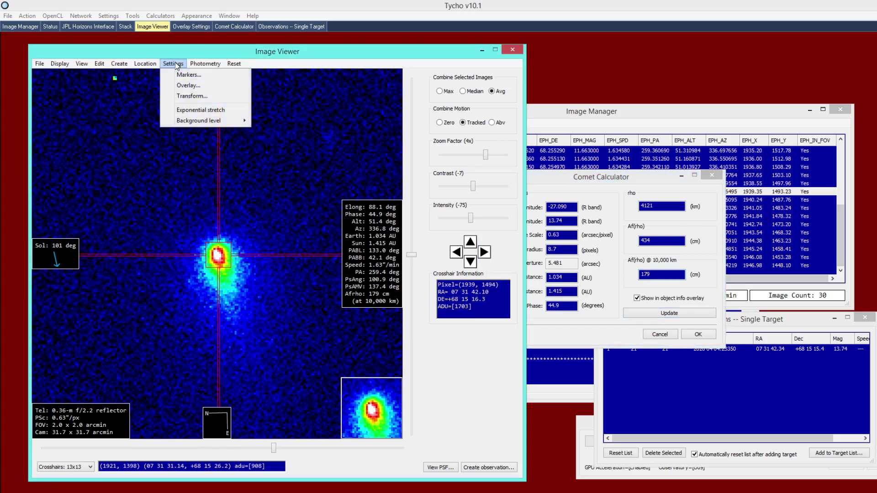
click(185, 84)
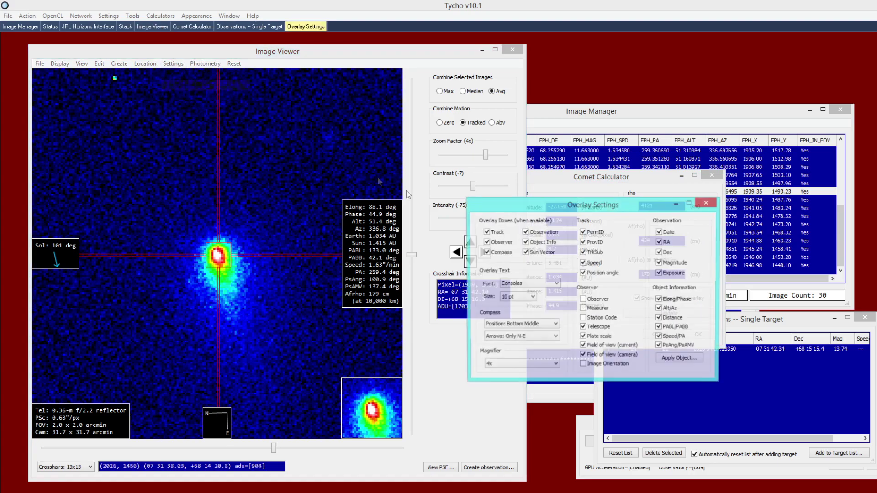
click(495, 339)
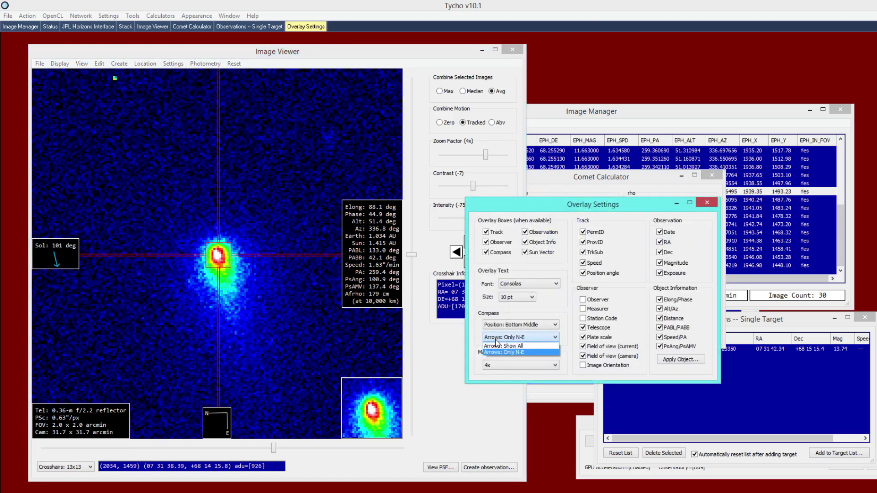
click(495, 346)
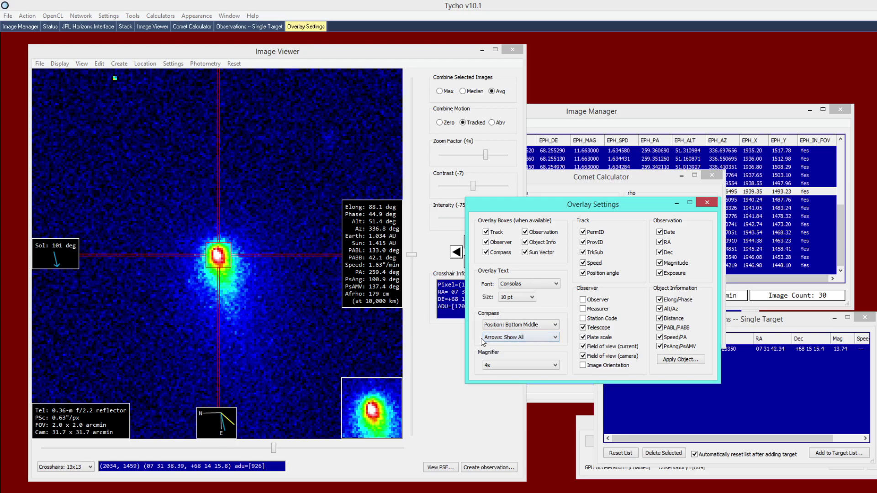
click(707, 203)
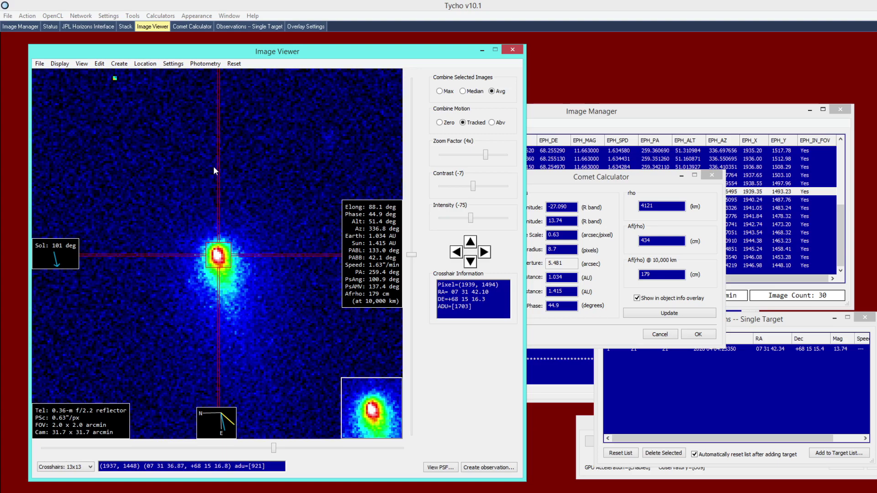
- Rotate the comet frames north-up in the Transform settings and pan the comet into view
click(205, 64)
mouse_move(173, 63)
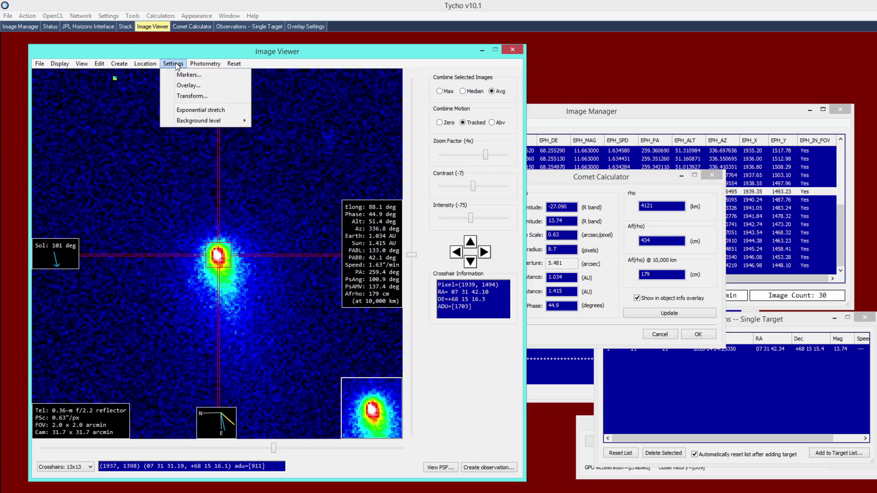
click(183, 95)
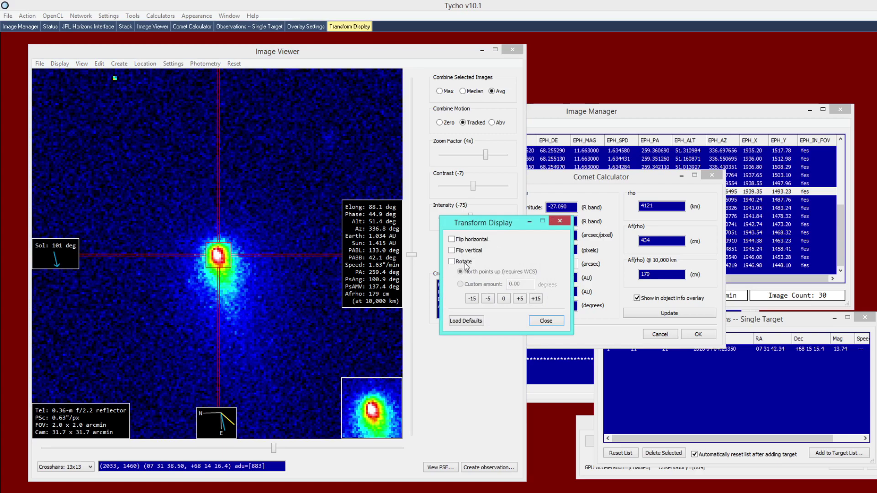
click(465, 262)
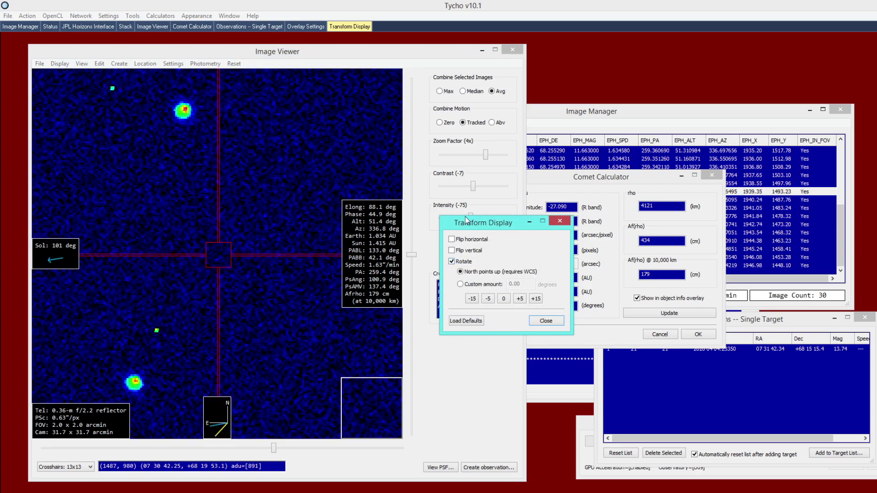
drag(465, 218, 513, 356)
click(745, 201)
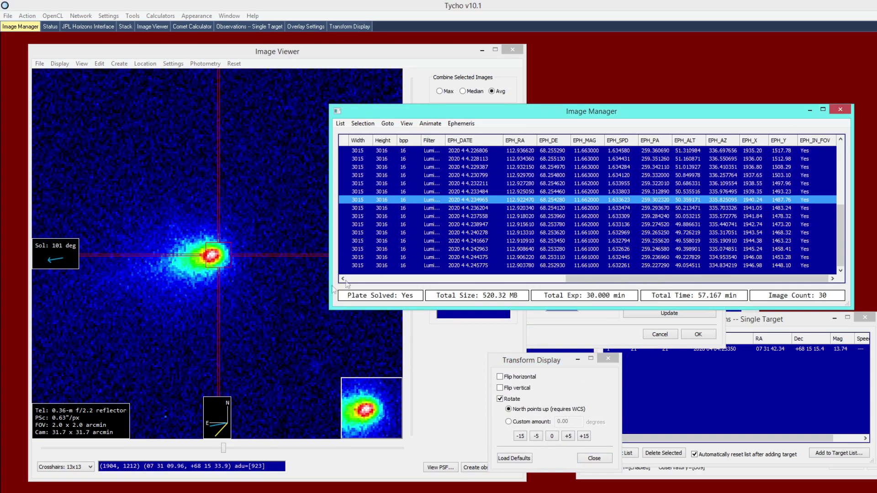
click(281, 299)
drag(518, 359, 523, 363)
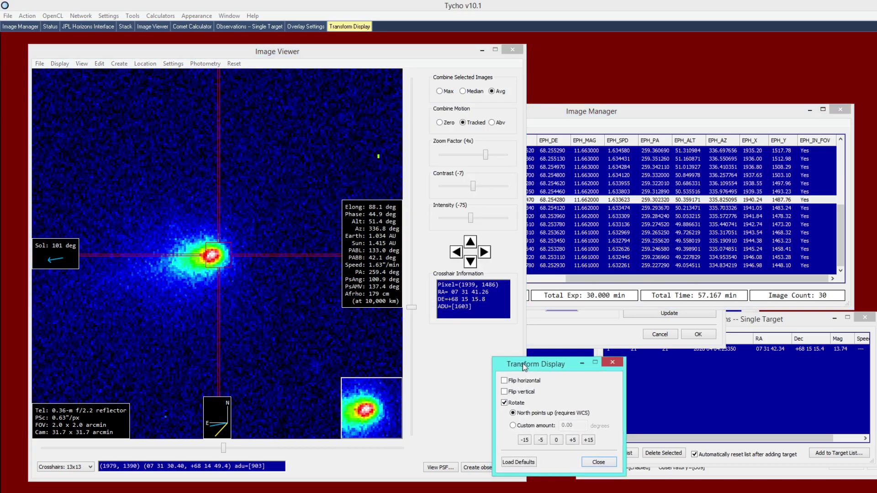
drag(278, 231, 250, 349)
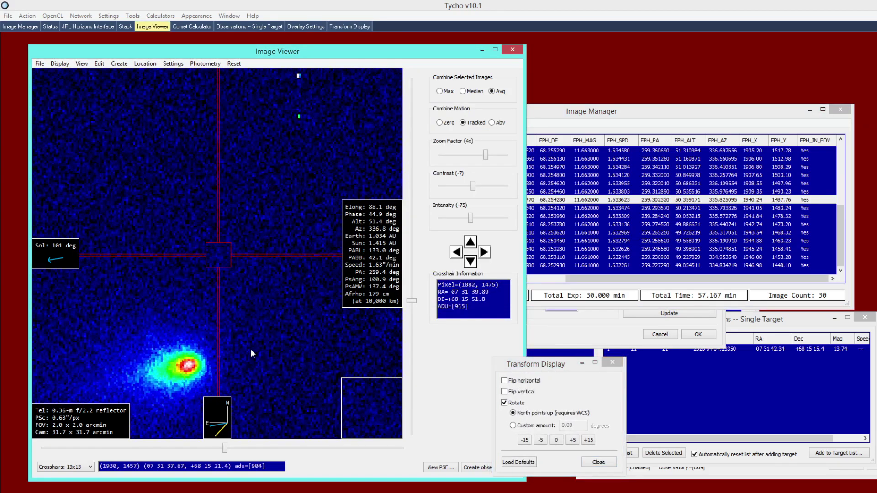
scroll(210, 368, down, 1)
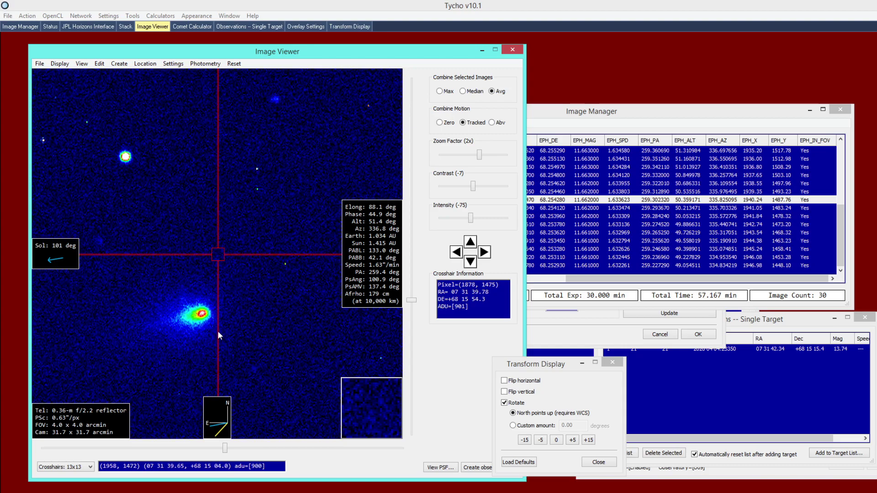
- Create an ephemeris stack tracking the comet and recentre it near the crosshair
right_click(240, 303)
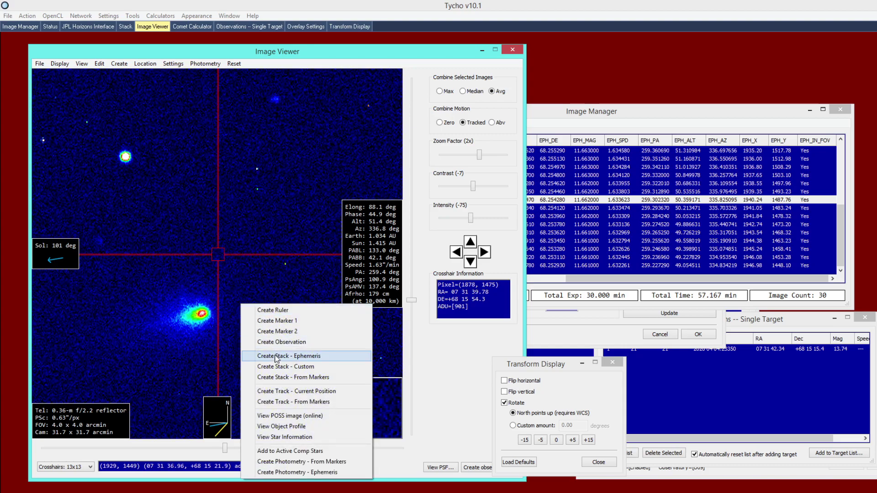
click(299, 357)
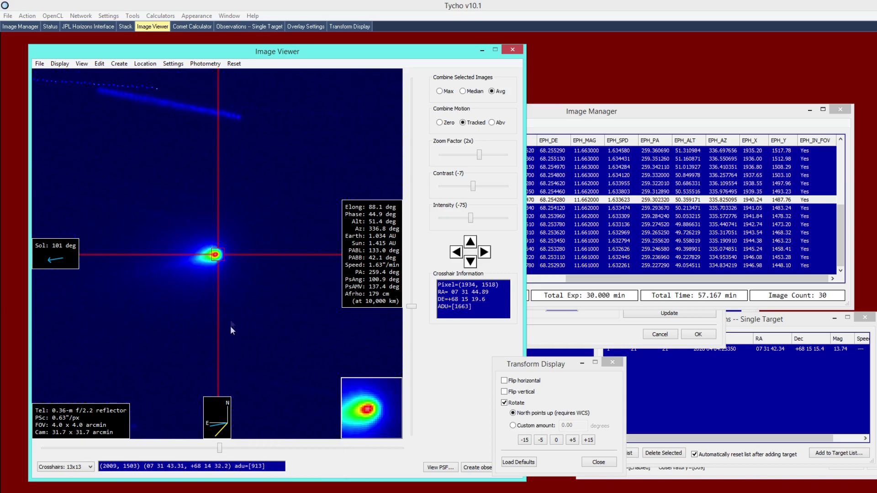
scroll(240, 265, up, 2)
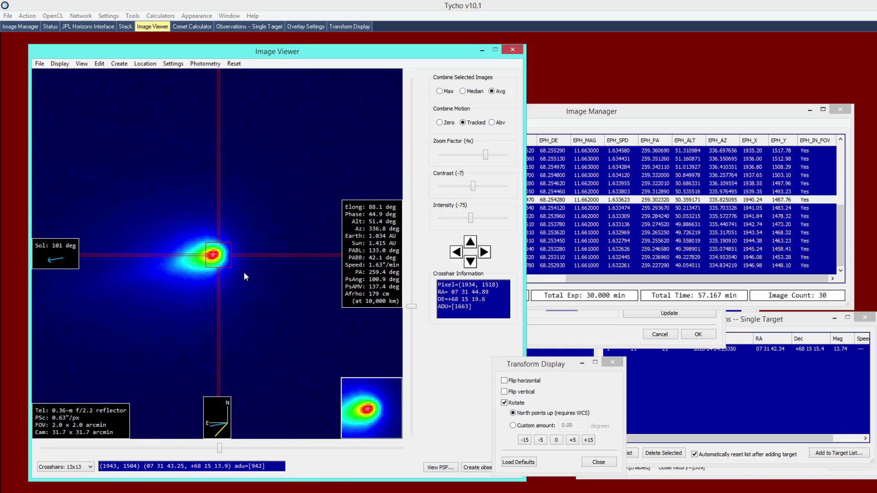
drag(259, 229, 220, 307)
scroll(232, 311, down, 2)
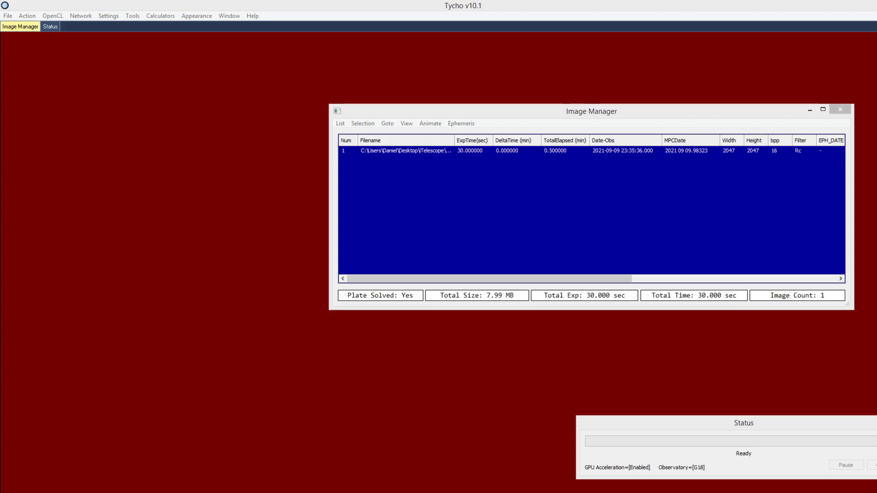
- Bring Image Manager with the single plate-solved Rc image to the front
click(714, 198)
- Attach JPL Horizons ephemeris for 67P using record 90000697, then view the image
click(460, 123)
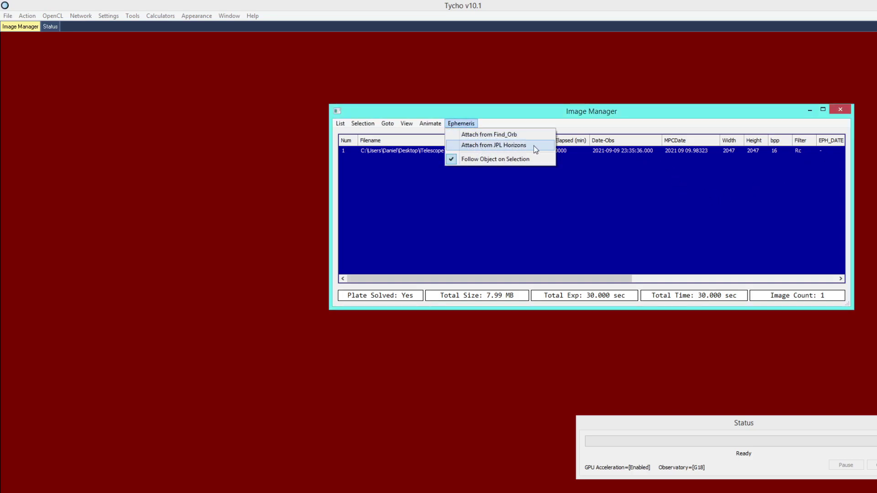
click(534, 145)
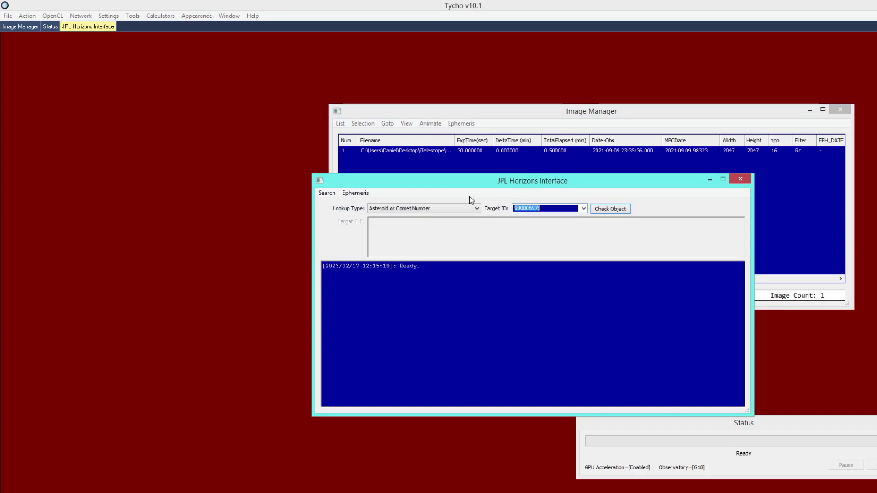
text(67P)
click(357, 195)
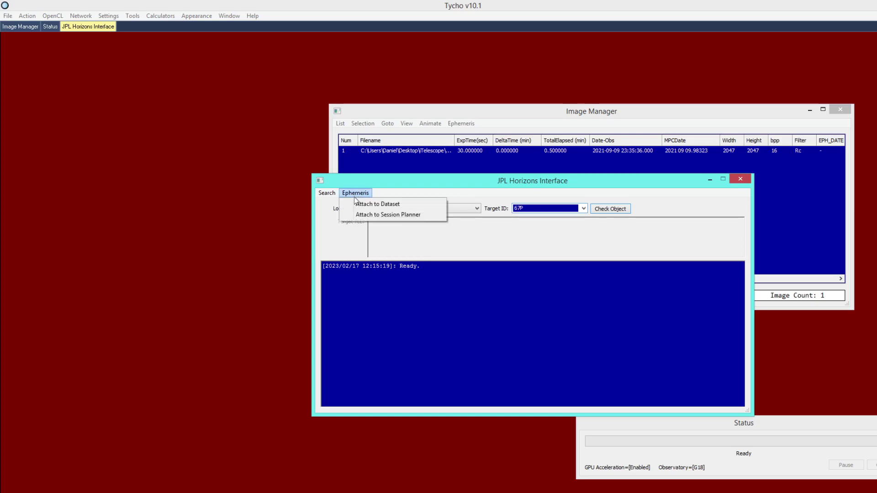
click(406, 203)
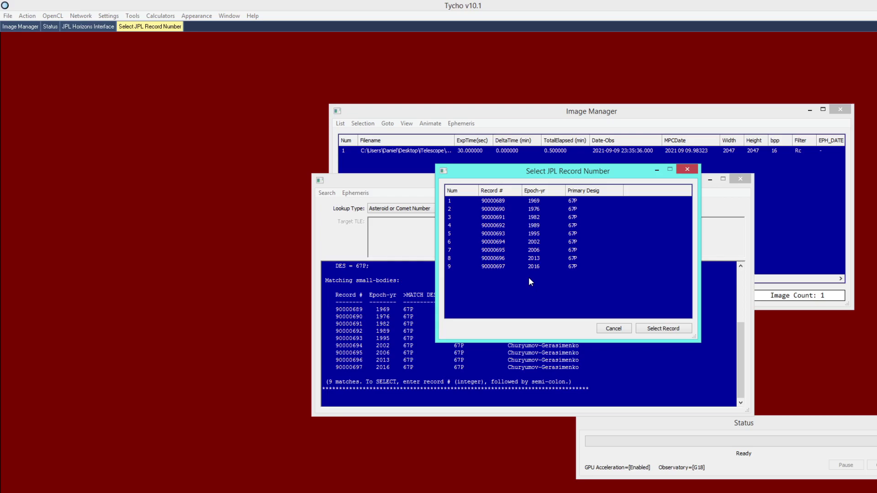
click(555, 267)
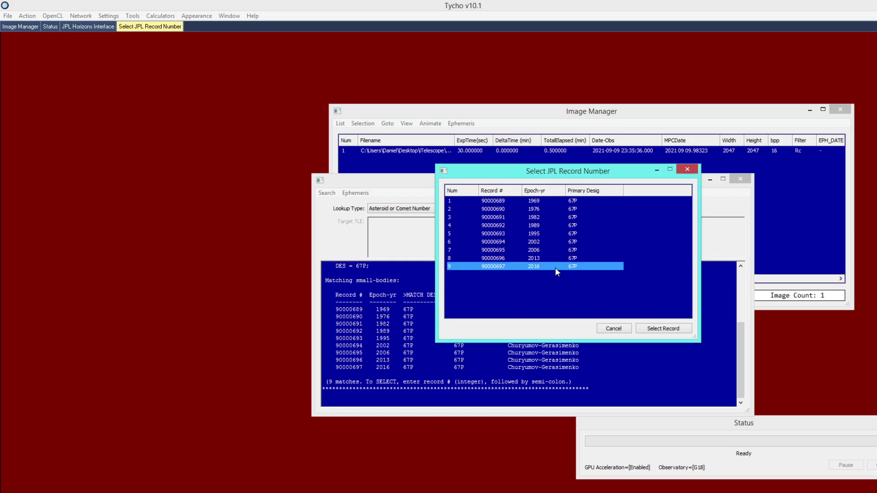
click(671, 329)
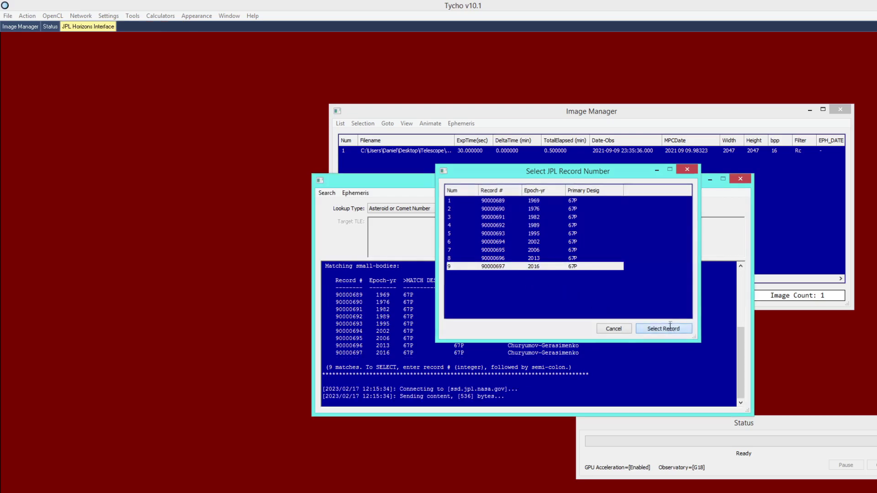
click(731, 280)
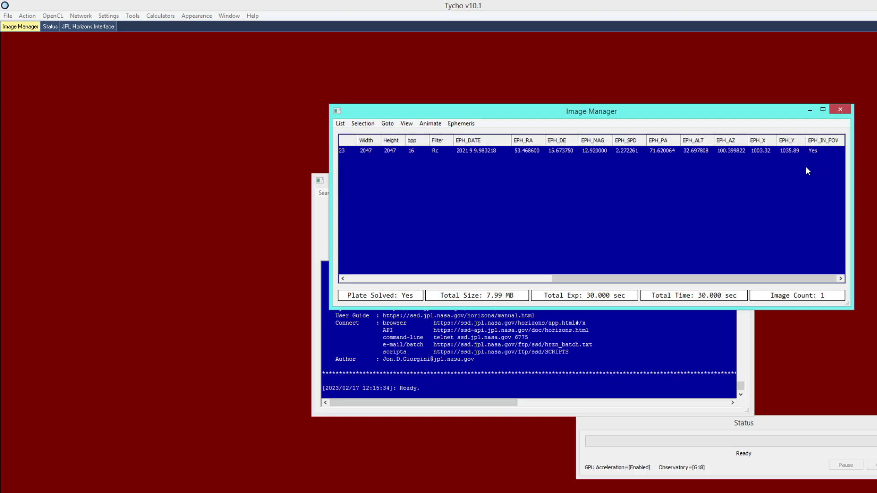
click(26, 15)
click(35, 27)
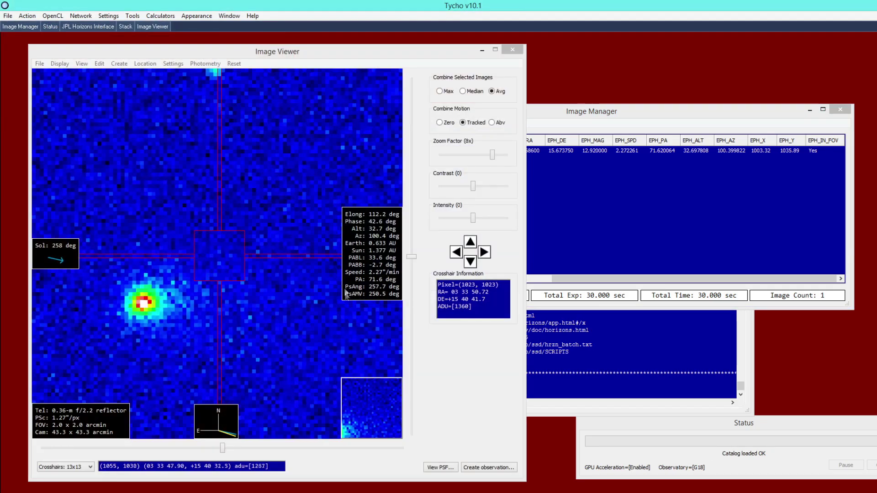
- Toggle the Object Info overlay off and back on, then close Overlay Settings
click(175, 65)
click(185, 86)
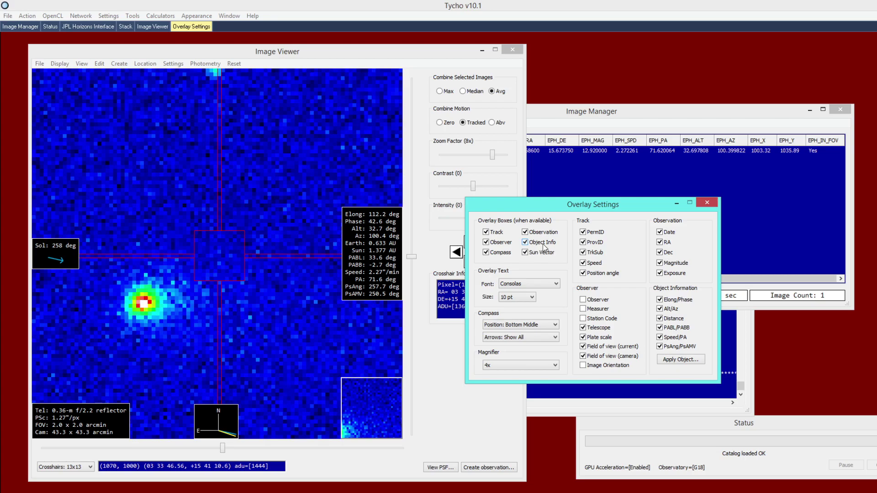
click(542, 244)
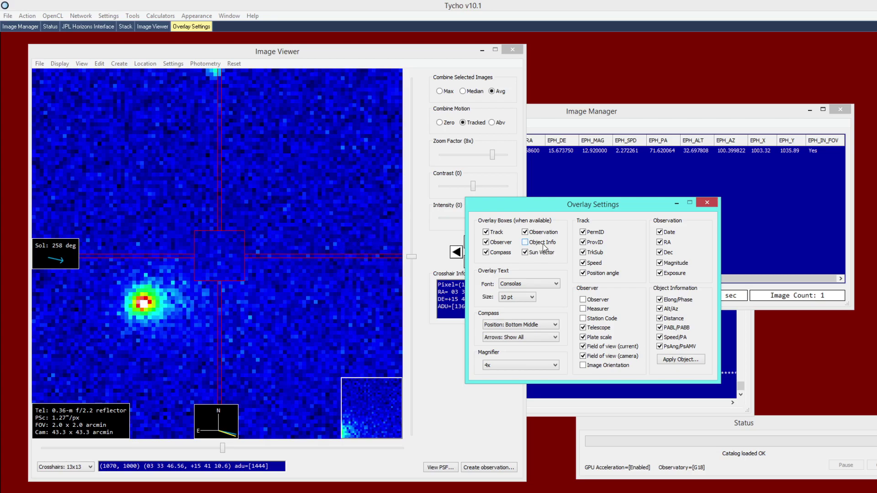
click(542, 244)
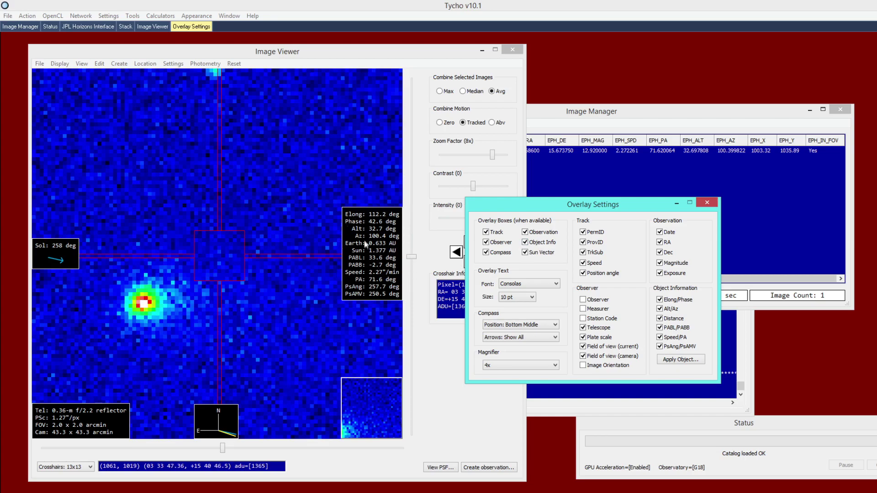
click(703, 204)
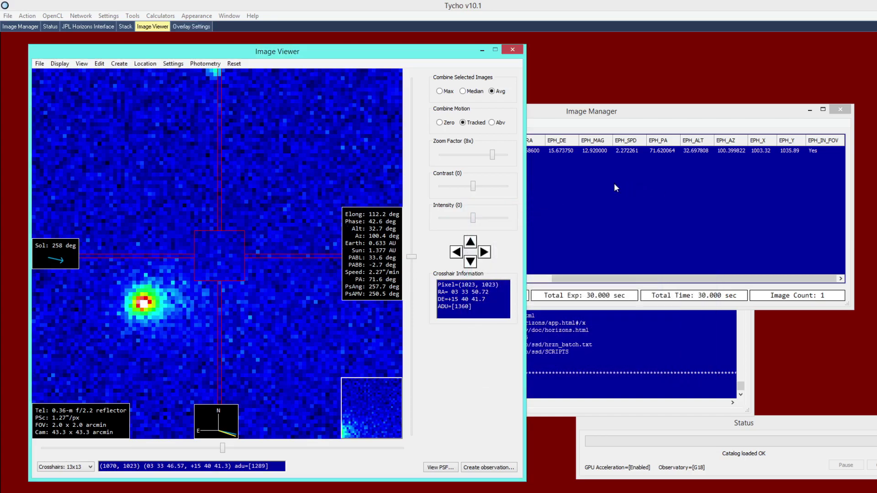
- Centre comet 67P on the crosshair with Follow Object on Selection and return to the viewer
click(625, 152)
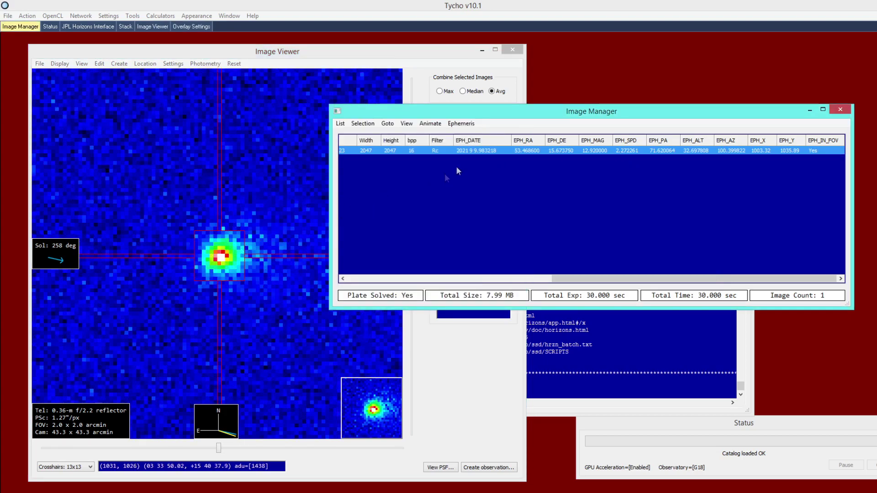
click(461, 123)
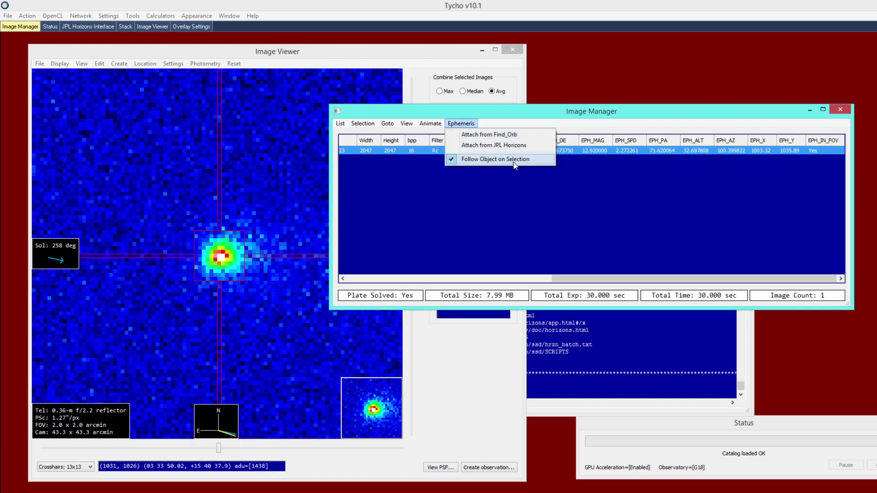
click(452, 213)
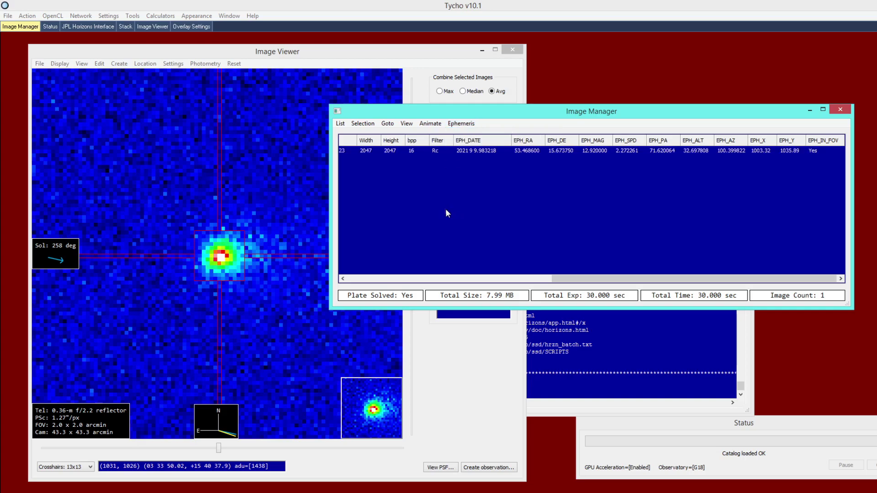
click(300, 191)
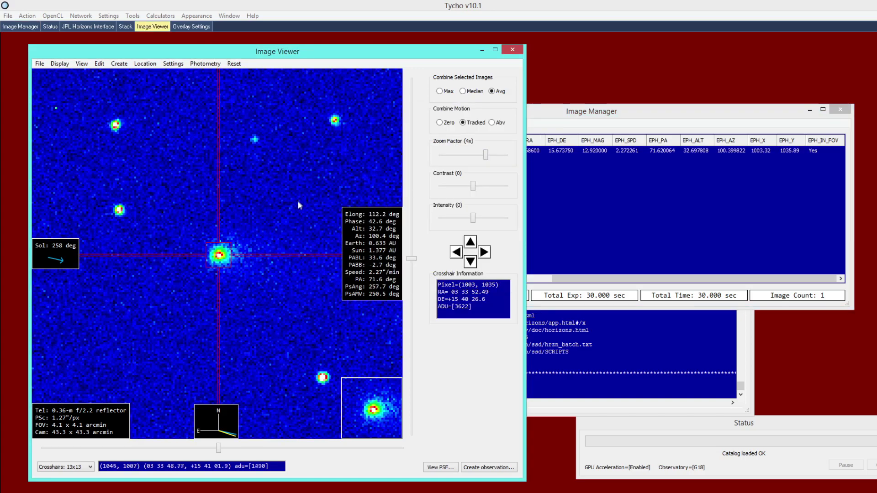
click(166, 15)
- Open the Comet Af(rho) calculator, then bring the Image Viewer back to the front
click(178, 133)
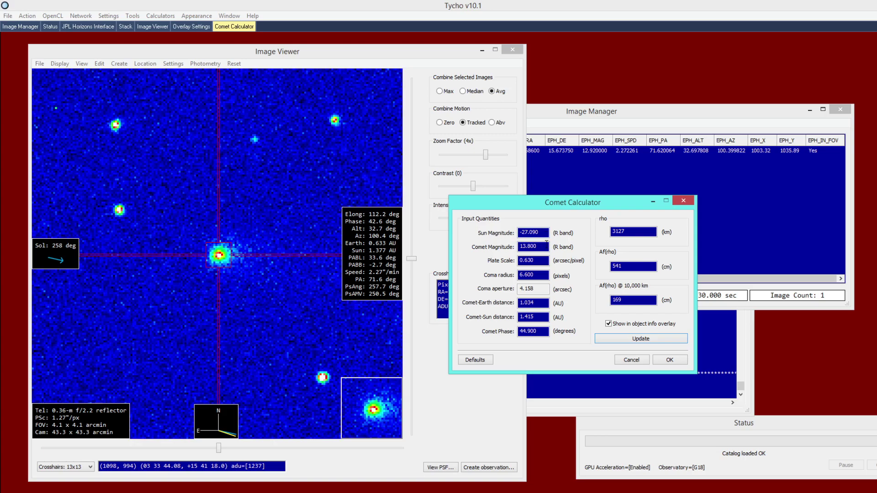
key(Tab)
click(114, 16)
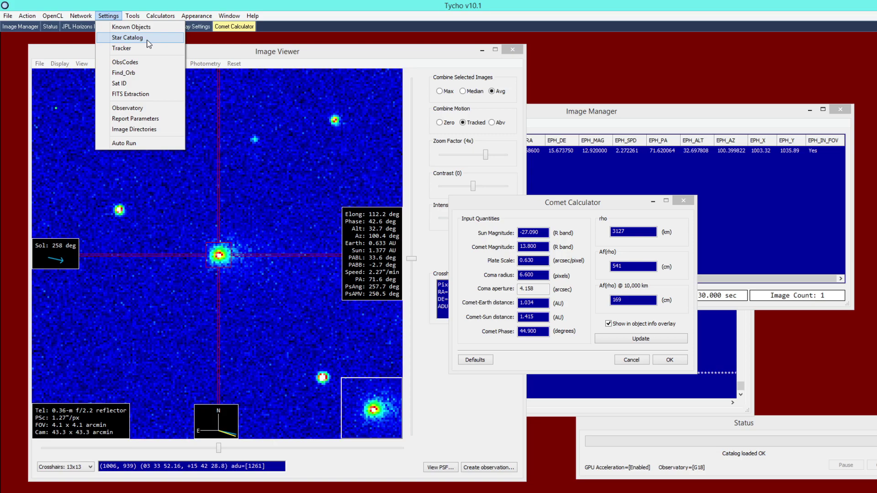
click(272, 201)
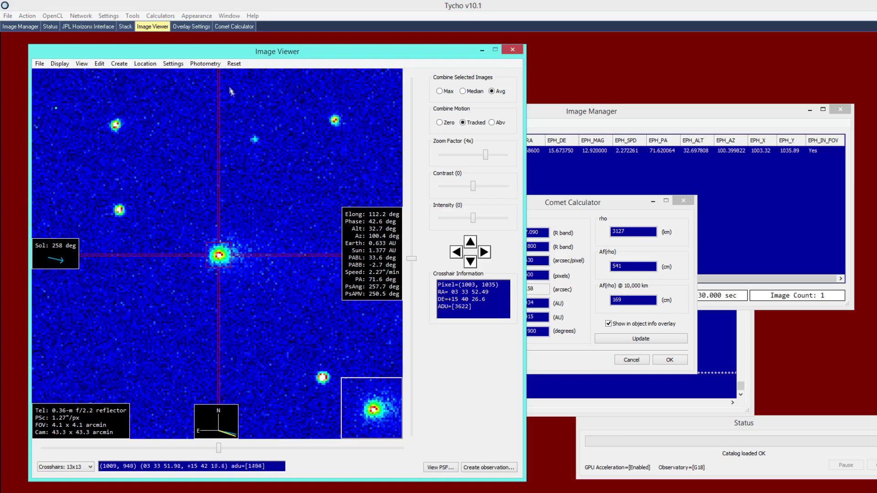
click(205, 63)
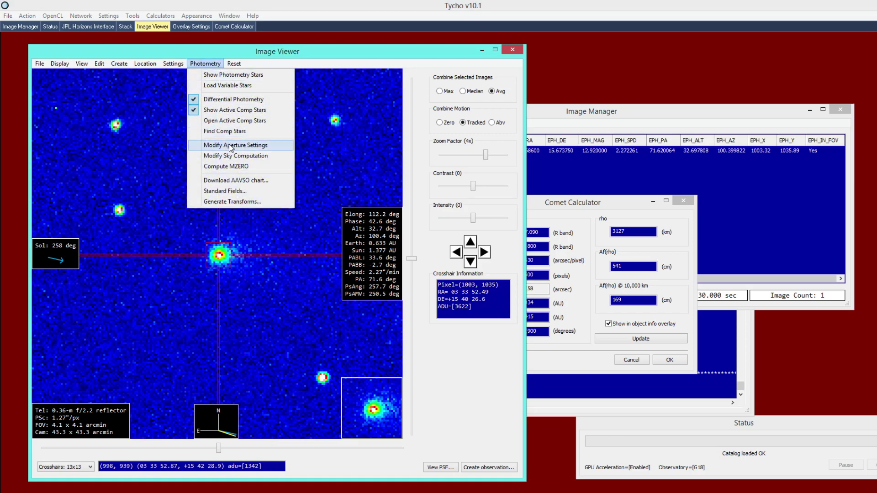
- Zoom in on the comet and set the target aperture Radius 1 to 5.8 pixels
click(229, 145)
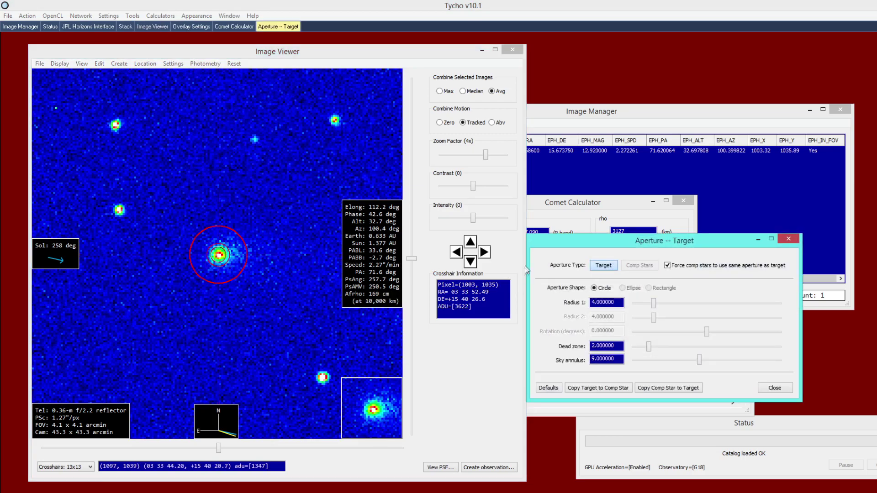
drag(543, 247, 510, 261)
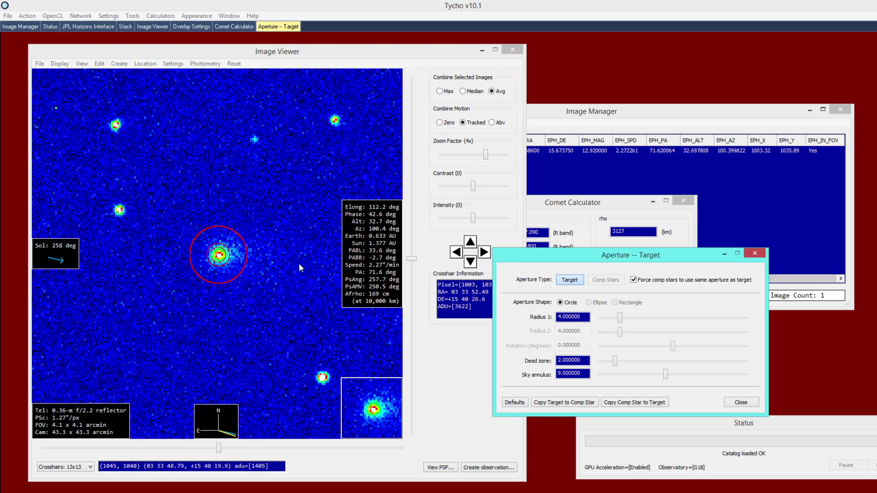
click(278, 266)
scroll(276, 267, up, 1)
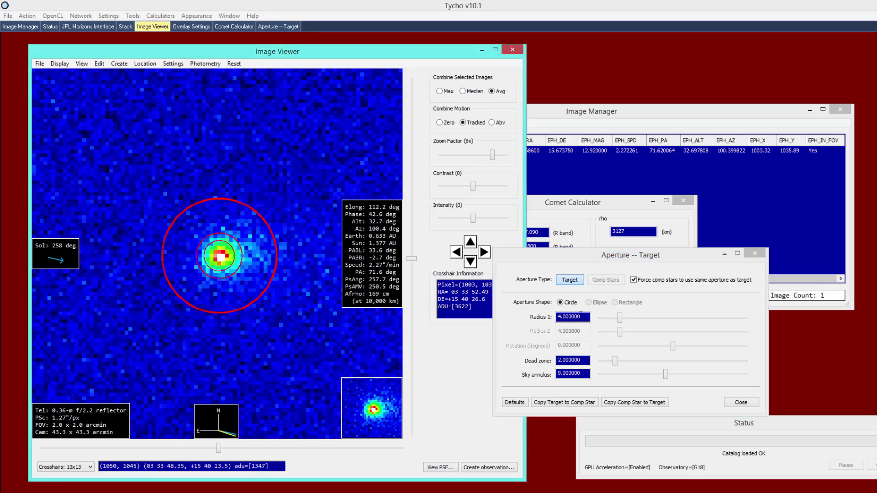
click(563, 316)
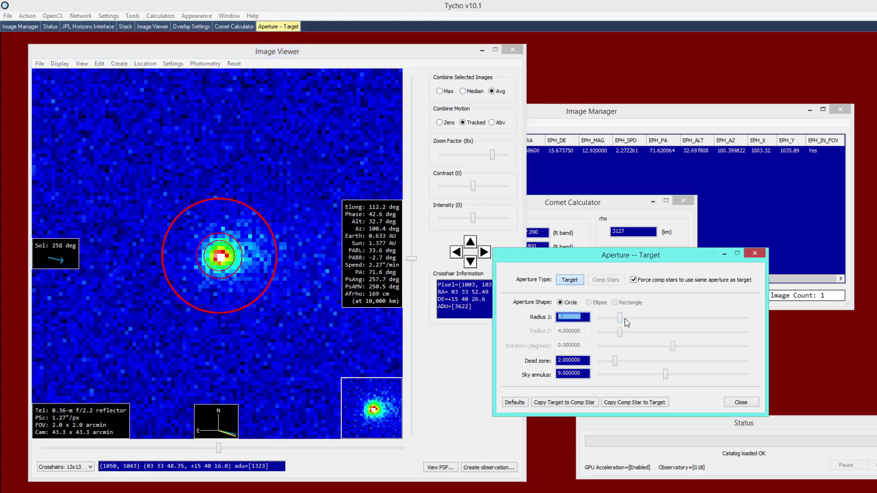
drag(619, 318, 629, 319)
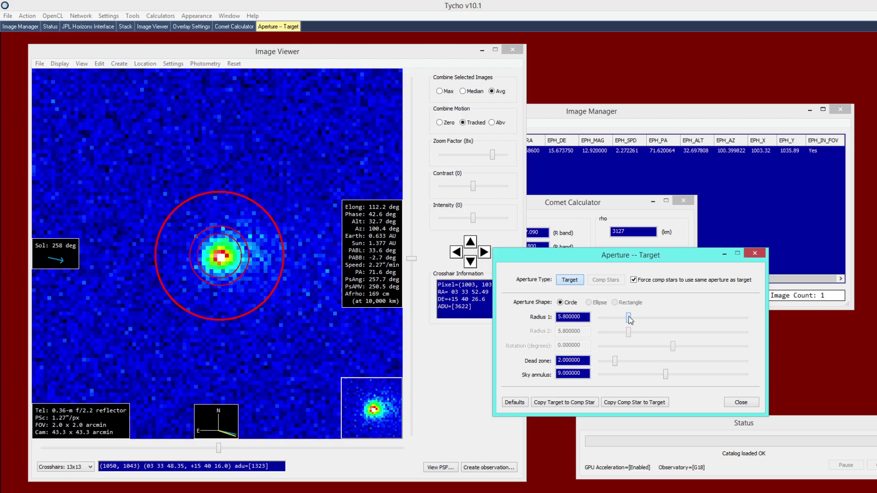
drag(628, 319, 629, 318)
text(5.8)
- Set the aperture dead zone to 10 and the sky annulus to 10
drag(531, 255, 544, 266)
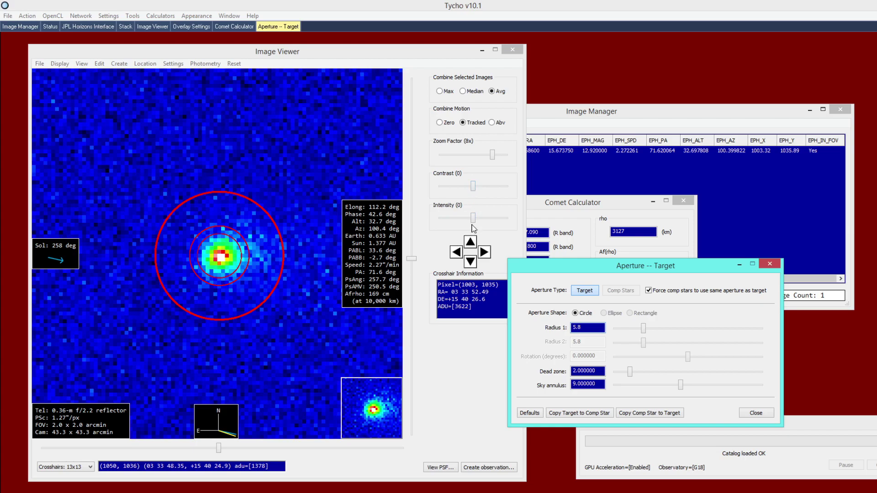
mouse_move(473, 218)
mouse_down()
mouse_move(463, 220)
mouse_move(474, 220)
mouse_up()
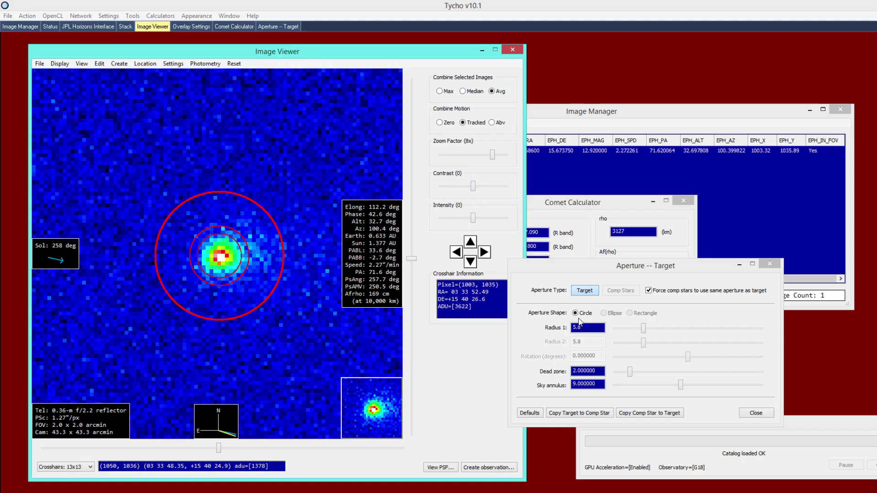
click(600, 368)
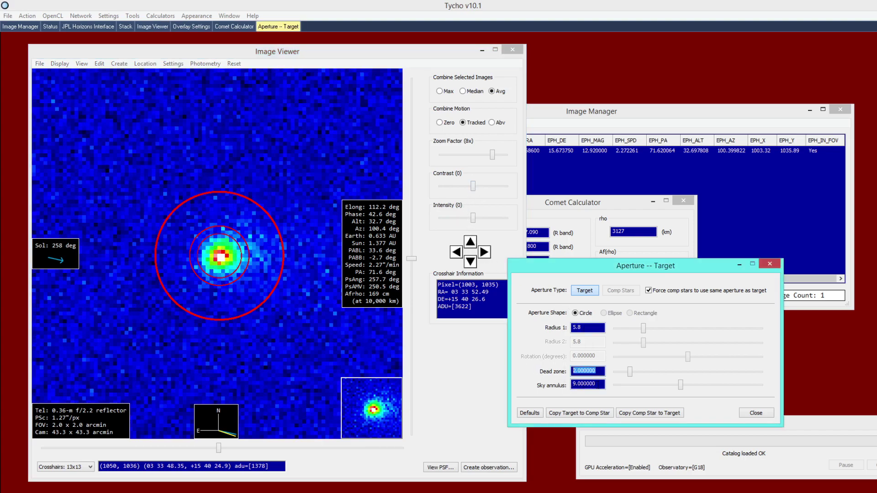
text(10)
key(Tab)
text(10)
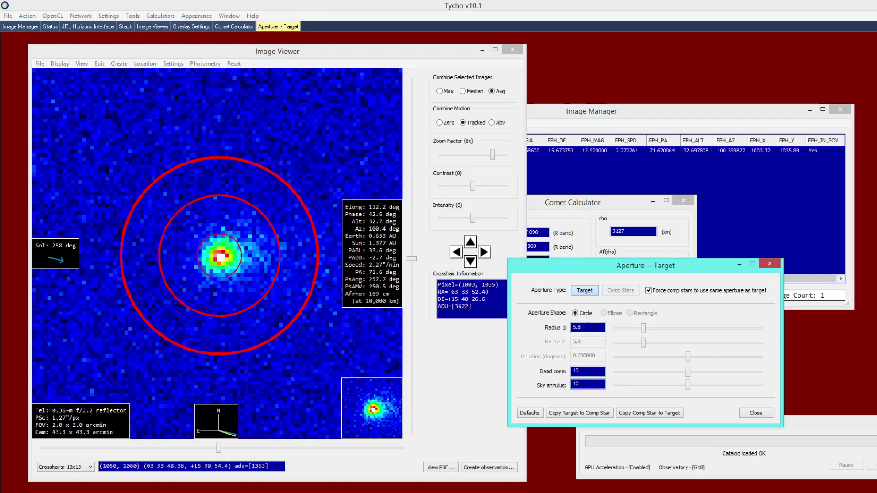
click(211, 249)
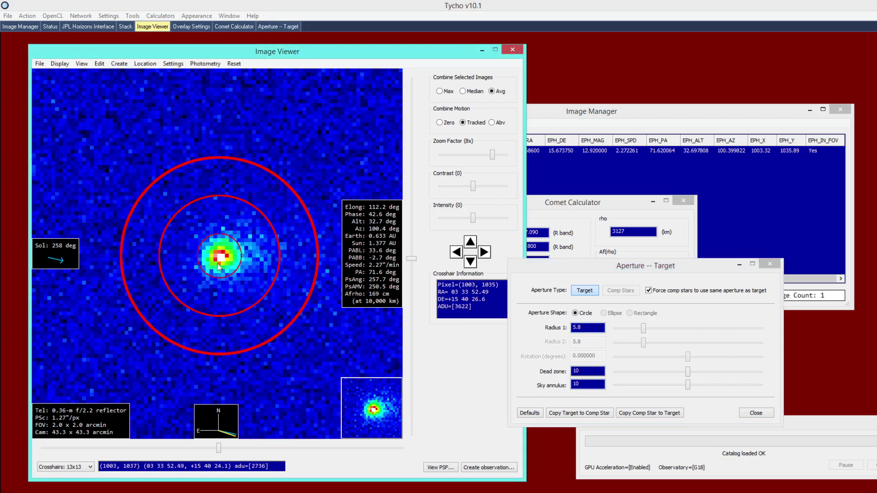
- Create a single-target observation of 67P at the comet's position, magnitude 12.76
click(756, 413)
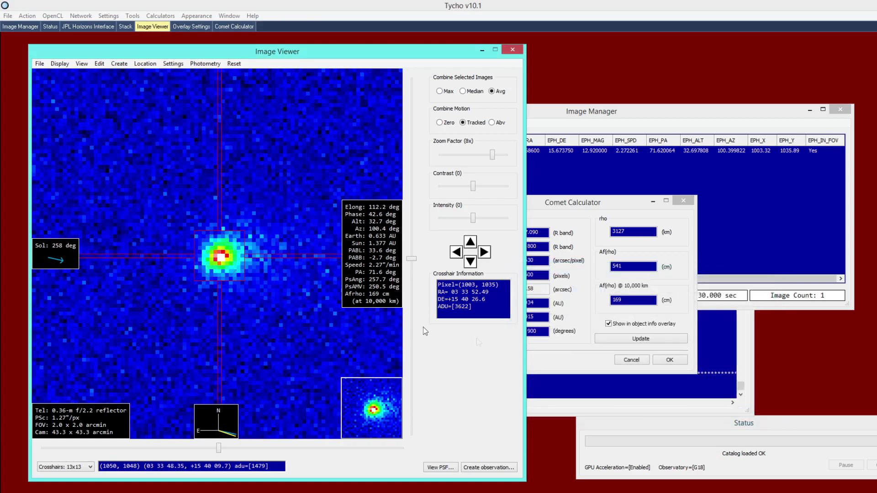
right_click(273, 283)
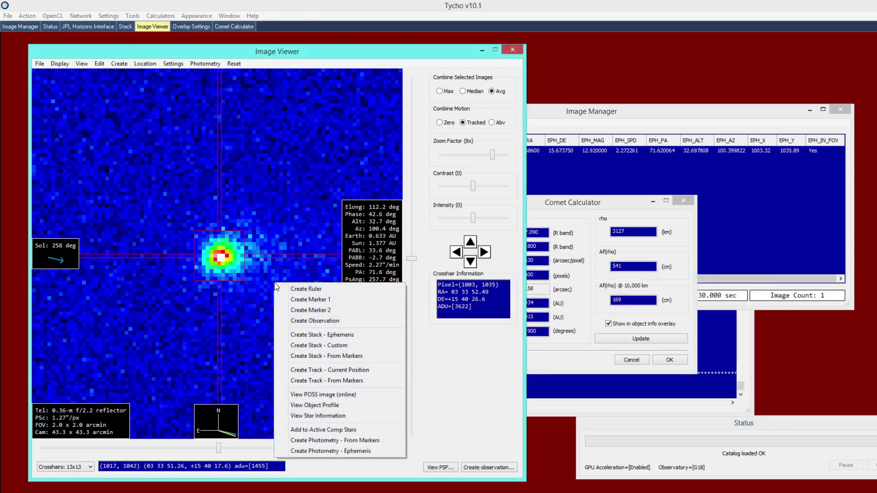
click(301, 322)
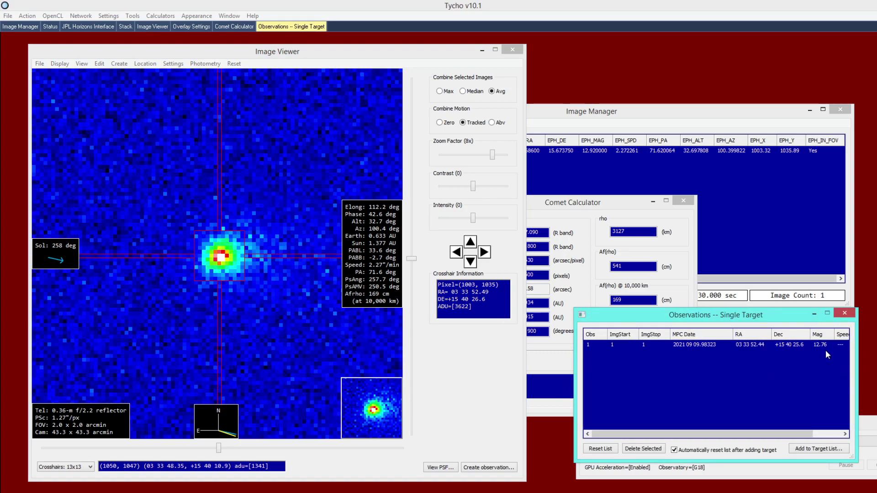
- Enter comet magnitude 12.76, plate scale 1.27 and coma radius 5.8 in the calculator
click(579, 200)
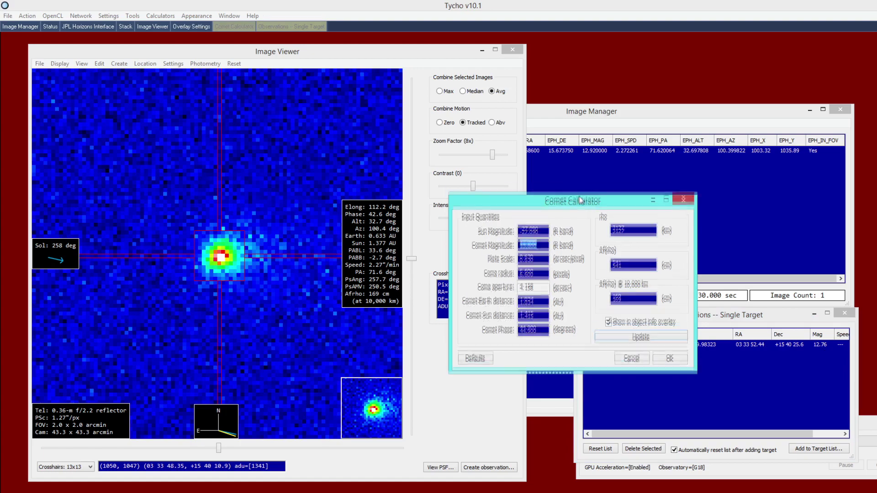
text(12.)
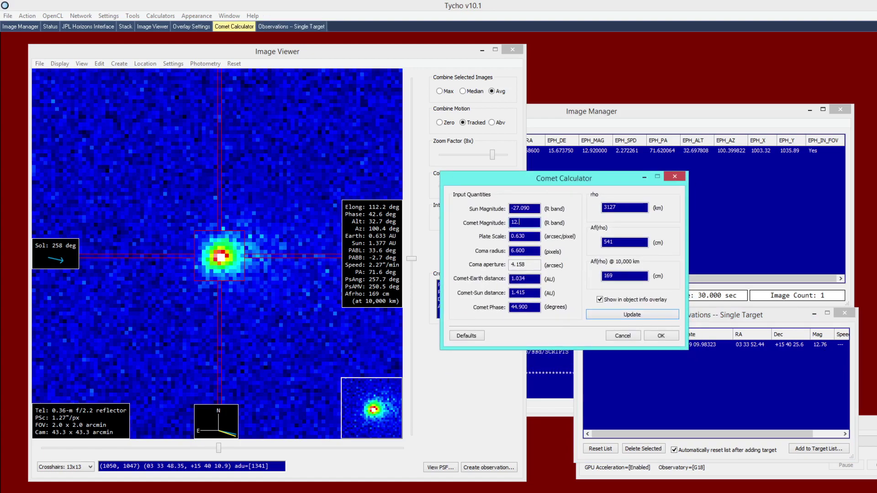
text(76)
drag(535, 236, 474, 235)
text(1.27)
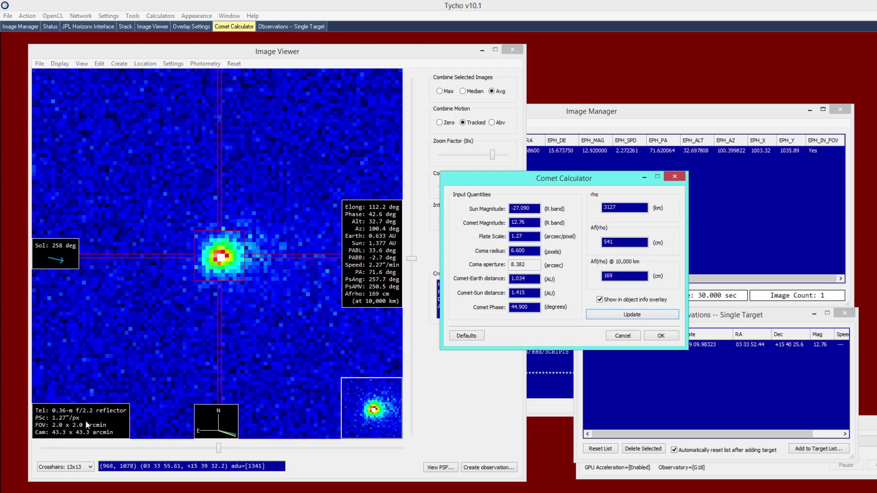
key(Tab)
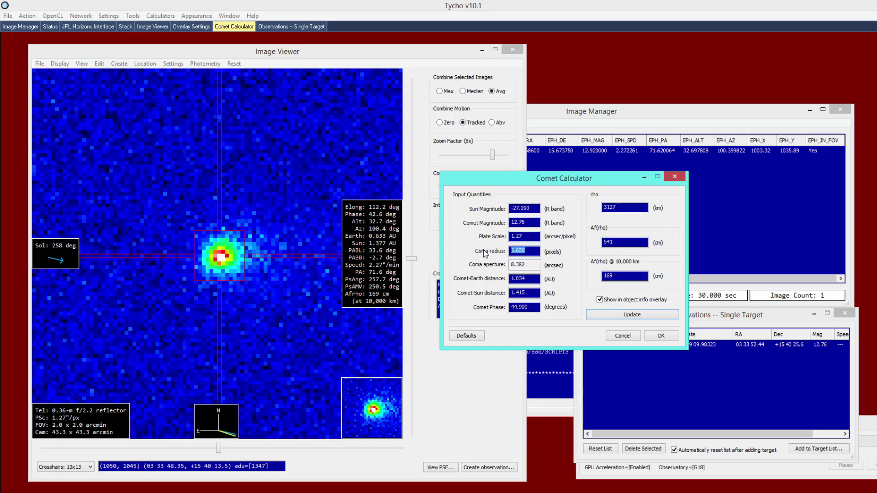
text(5.8)
- Recheck the 5.8-pixel aperture radius in the aperture settings, then return to the calculator
click(205, 64)
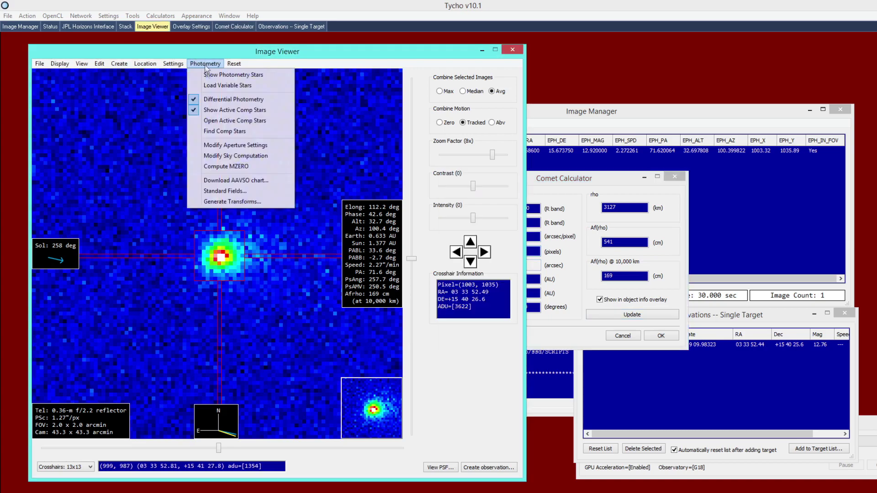
click(235, 145)
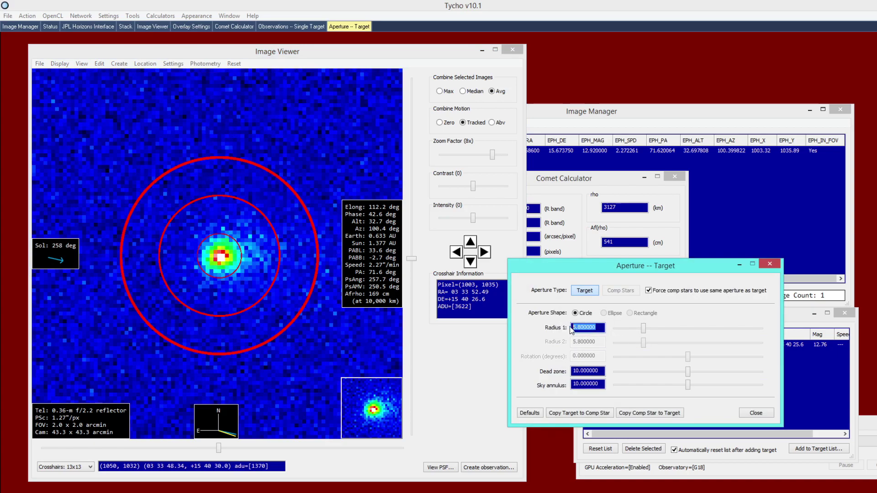
click(769, 264)
click(595, 198)
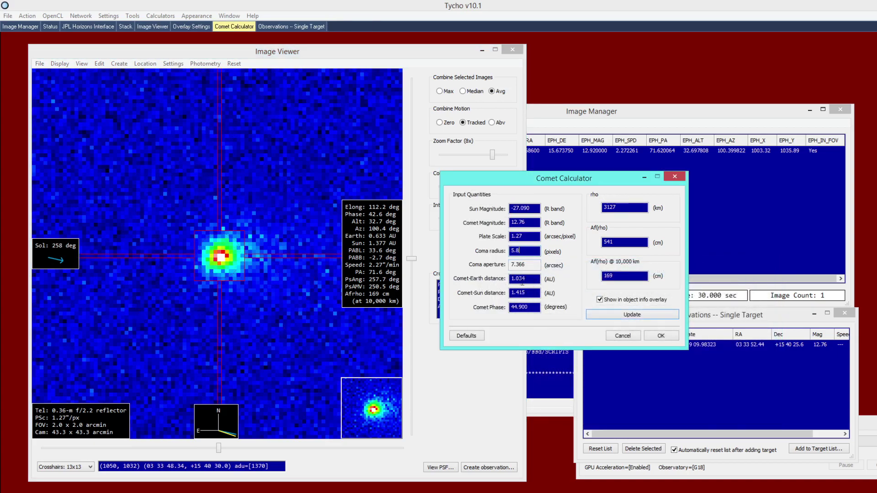
- Enter comet-Earth distance 0.633 AU, comet-Sun distance 1.377 AU and phase 42.6
drag(531, 284, 485, 283)
text(0.633)
key(Tab)
text(1)
key(Tab)
text(4)
- Recompute to get rho 3391 km and Af(rho) 156 cm at 10,000 km
click(632, 317)
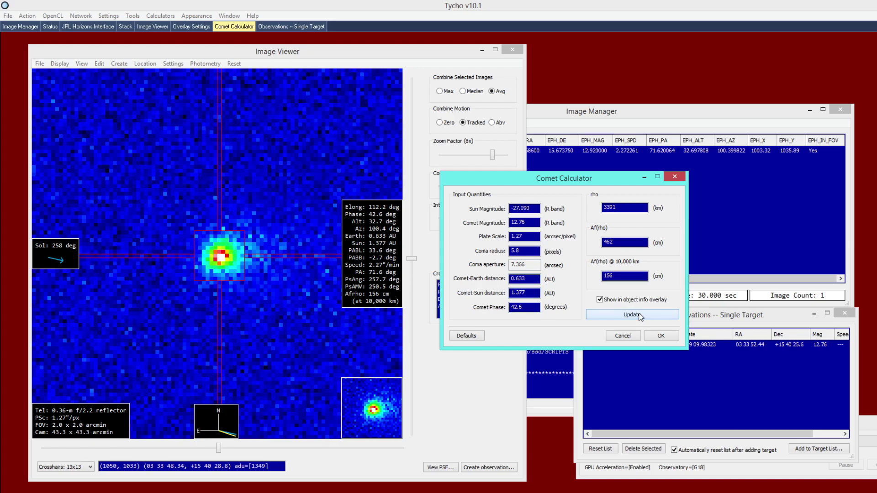
drag(627, 280, 605, 287)
click(627, 280)
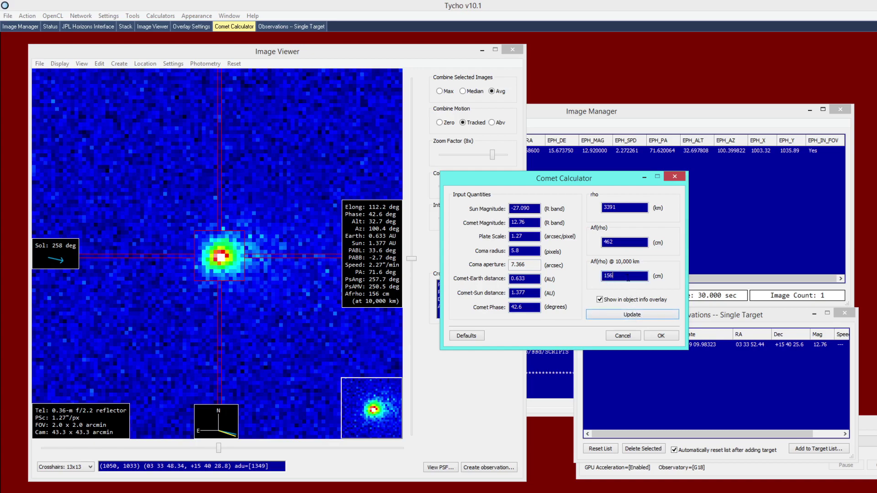